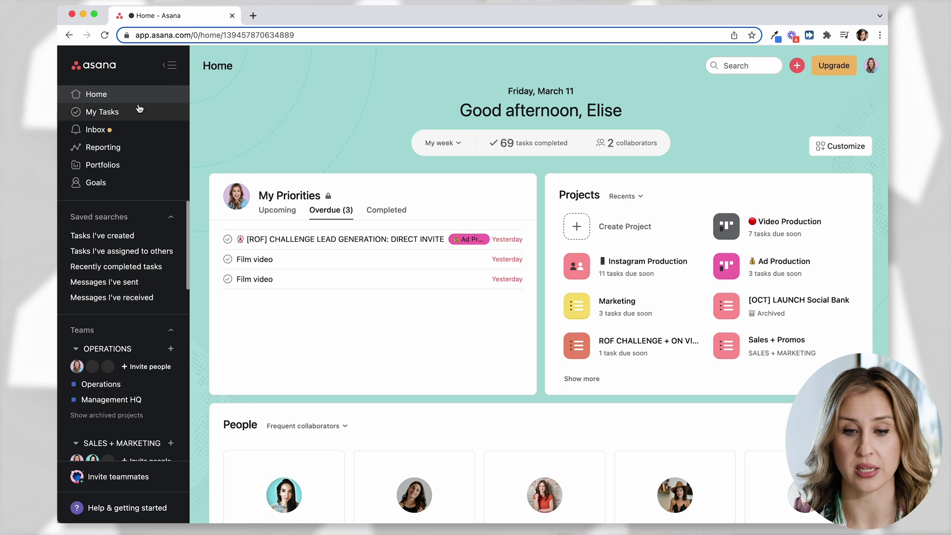
Open My Tasks and scroll through the assigned tasks due from yesterday through Tuesday.
{"action": "left_click", "coordinate": [102, 112]}
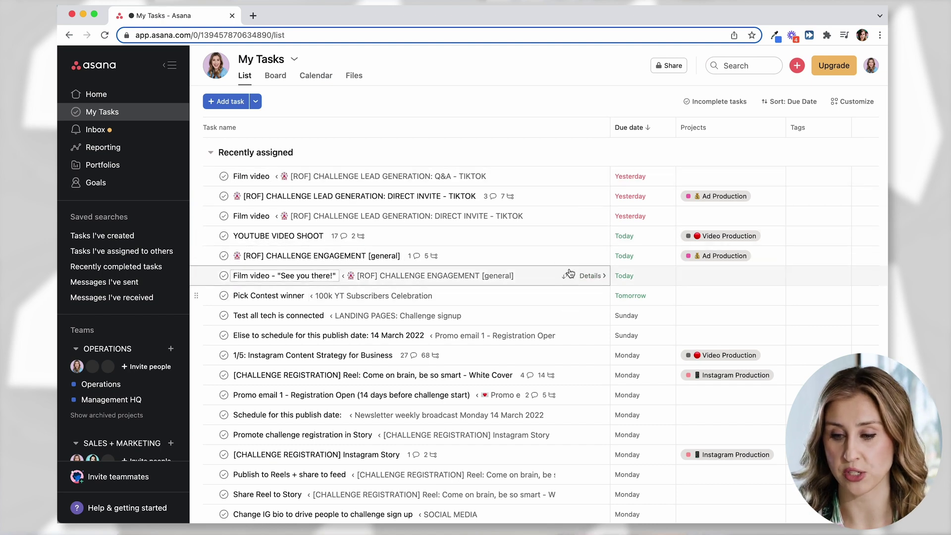
{"action": "scroll", "coordinate": [551, 357], "scroll_direction": "down", "scroll_amount": 5}
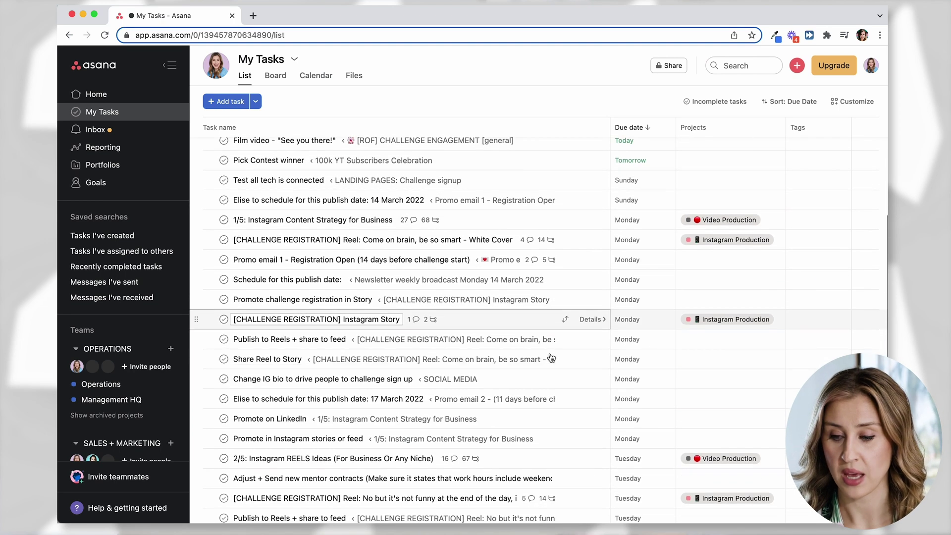
{"action": "scroll", "coordinate": [549, 356], "scroll_direction": "down", "scroll_amount": 1}
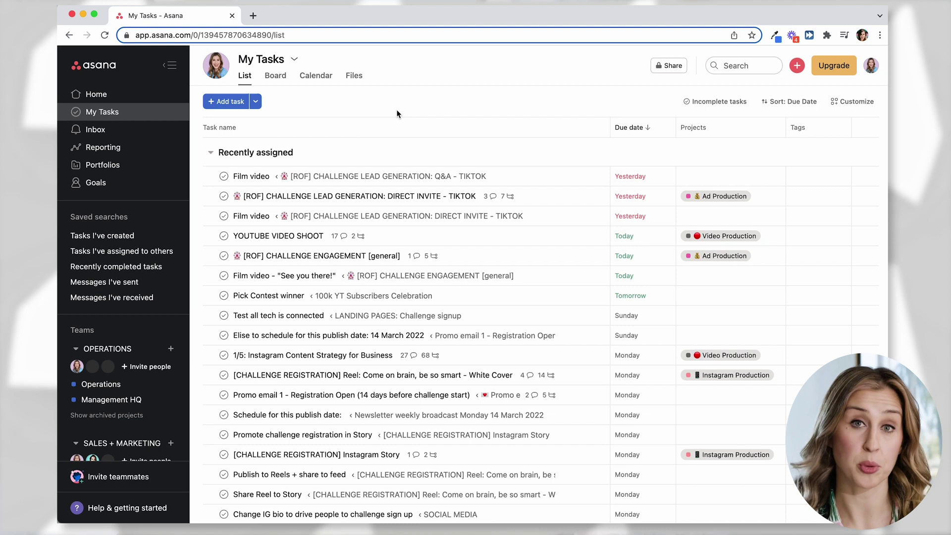
Show all Sales + Marketing and Products + Services projects, like Blog Production, Website 2021 and Product Ideas.
{"action": "scroll", "coordinate": [138, 226], "scroll_direction": "down", "scroll_amount": 5}
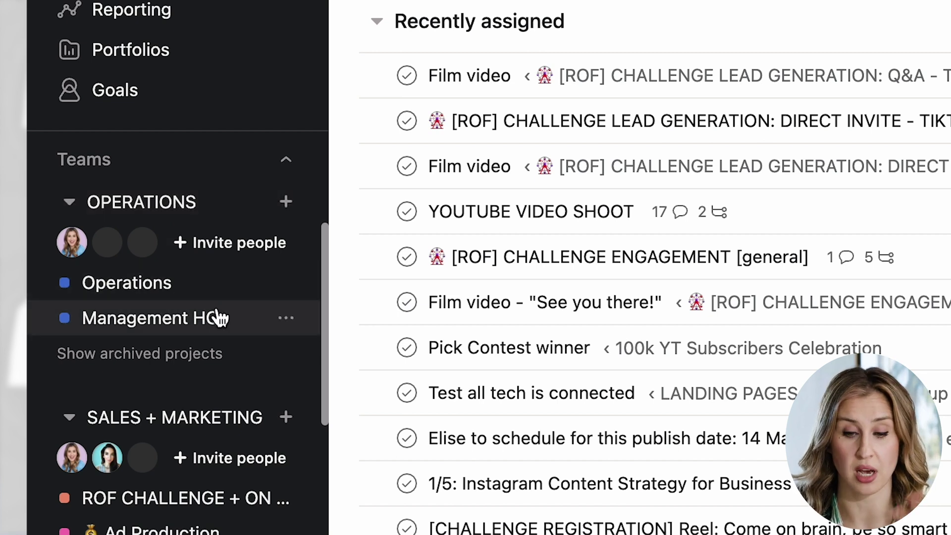
{"action": "scroll", "coordinate": [218, 317], "scroll_direction": "down", "scroll_amount": 3}
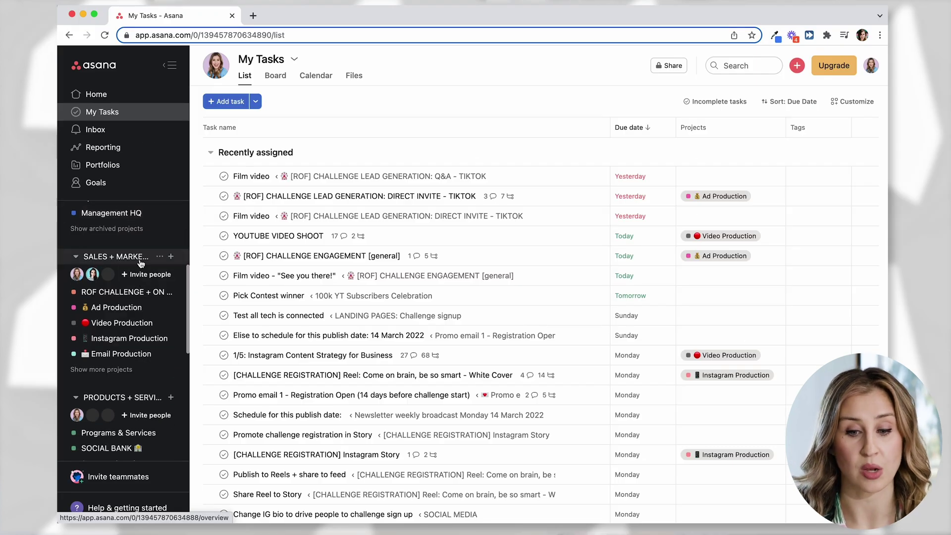
{"action": "left_click", "coordinate": [121, 369]}
{"action": "scroll", "coordinate": [129, 347], "scroll_direction": "down", "scroll_amount": 5}
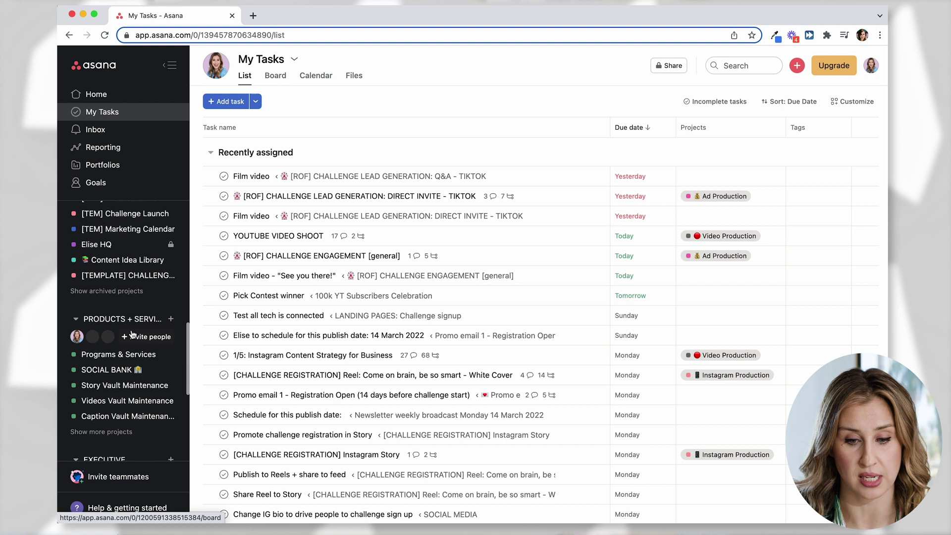
{"action": "left_click", "coordinate": [101, 431]}
{"action": "scroll", "coordinate": [129, 346], "scroll_direction": "down", "scroll_amount": 10}
{"action": "scroll", "coordinate": [129, 347], "scroll_direction": "up", "scroll_amount": 10}
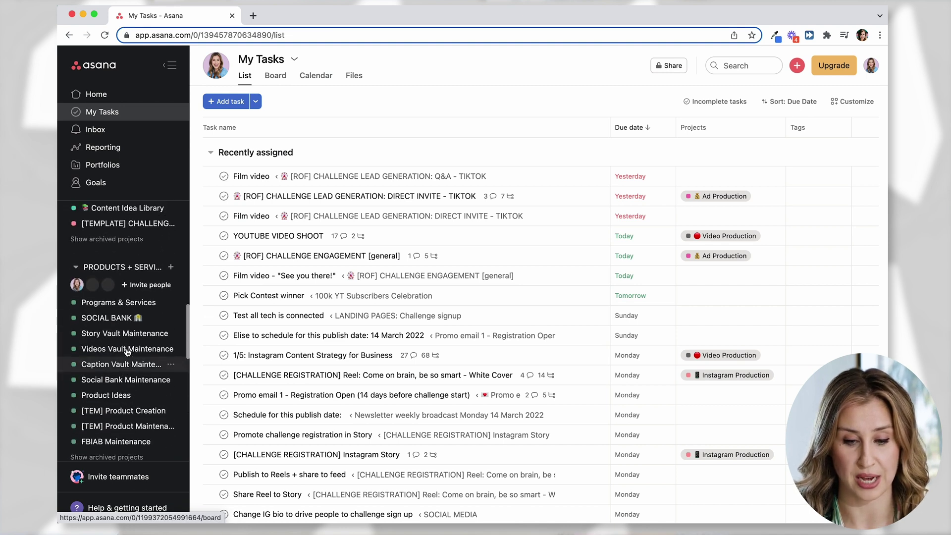
{"action": "scroll", "coordinate": [128, 351], "scroll_direction": "up", "scroll_amount": 10}
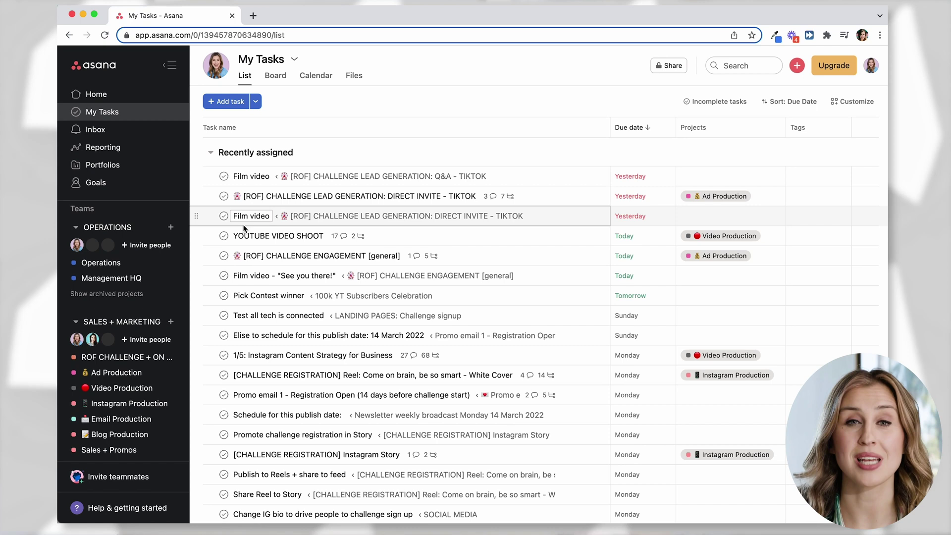
{"action": "scroll", "coordinate": [125, 332], "scroll_direction": "down", "scroll_amount": 4}
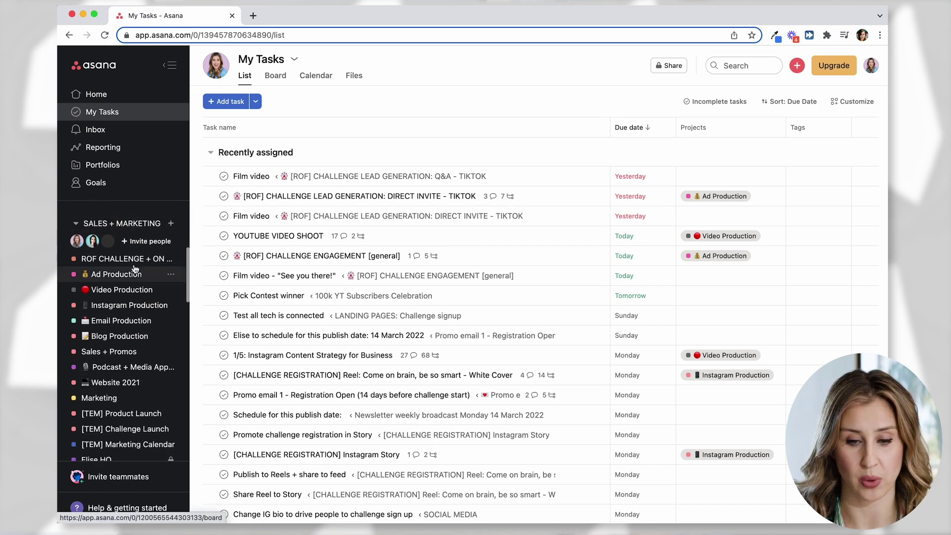
Open the Instagram Production project and glance at its tasks in List view.
{"action": "left_click", "coordinate": [130, 306]}
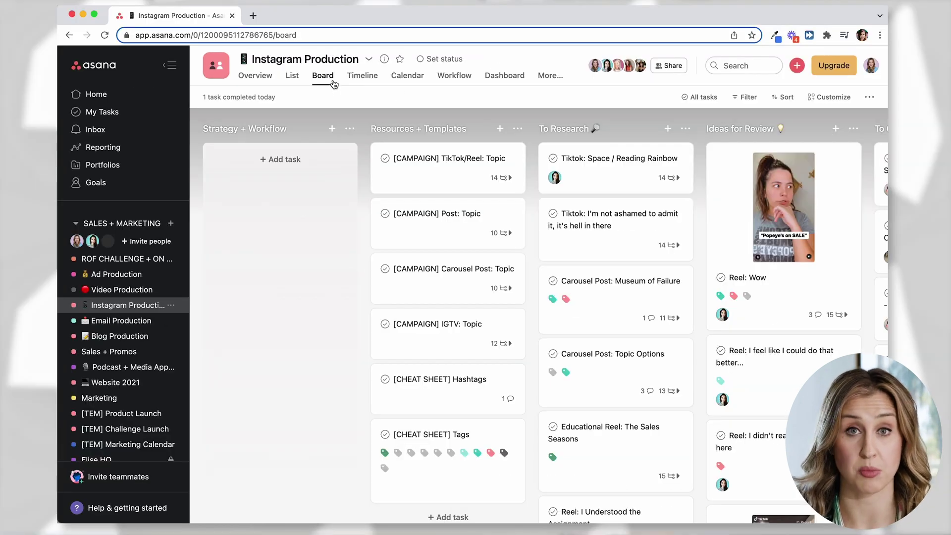
{"action": "left_click", "coordinate": [292, 79]}
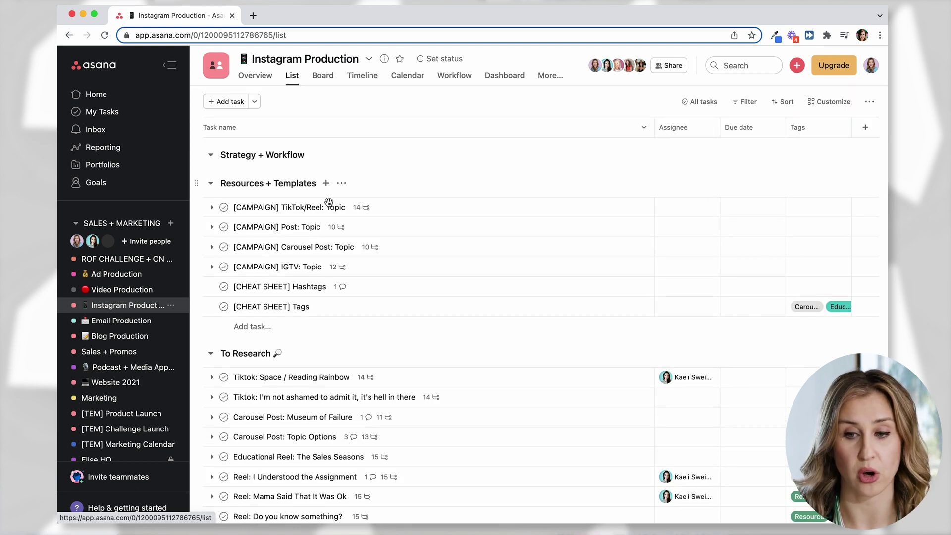
{"action": "scroll", "coordinate": [331, 218], "scroll_direction": "down", "scroll_amount": 4}
{"action": "scroll", "coordinate": [335, 225], "scroll_direction": "up", "scroll_amount": 4}
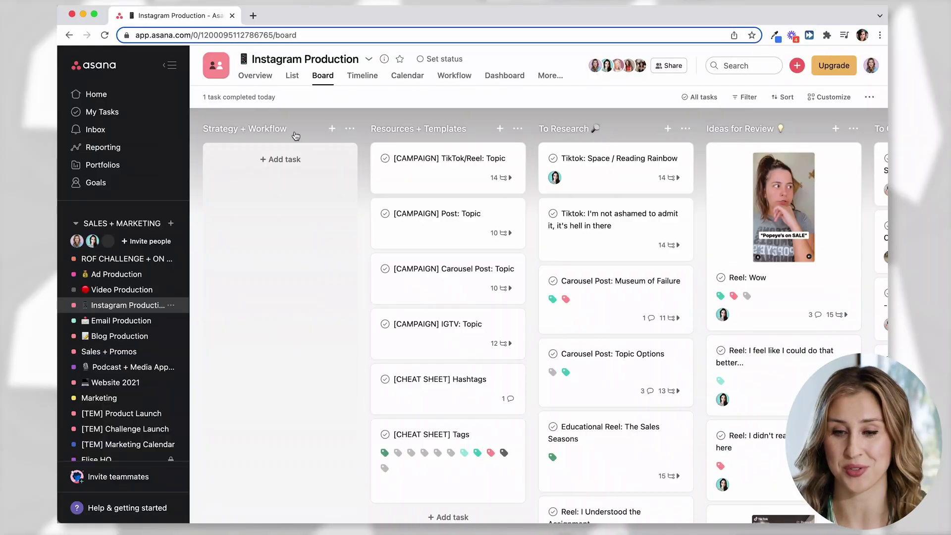
Scroll across the board columns from To Research through Scheduled or Posted and Ideas Graveyard.
{"action": "scroll", "coordinate": [324, 239], "scroll_direction": "right", "scroll_amount": 5}
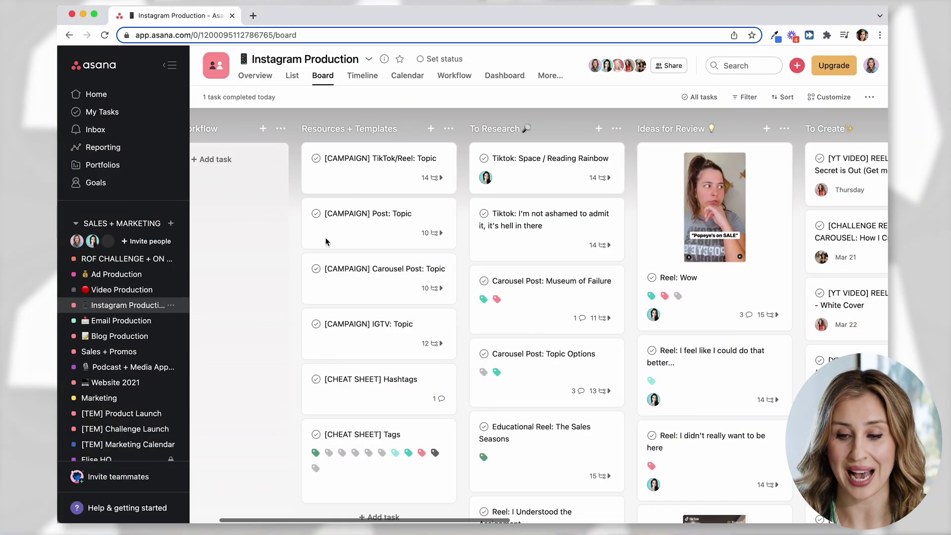
{"action": "scroll", "coordinate": [327, 242], "scroll_direction": "right", "scroll_amount": 1}
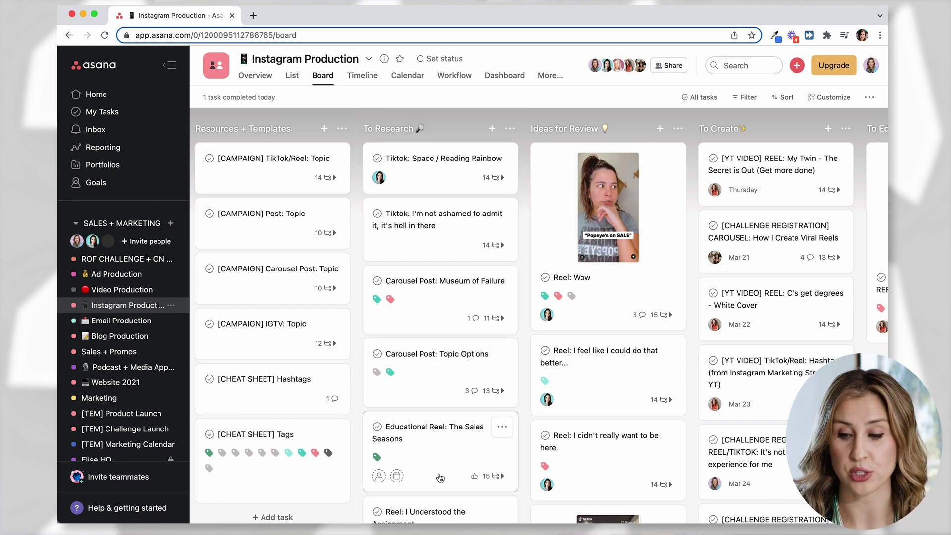
{"action": "scroll", "coordinate": [406, 304], "scroll_direction": "right", "scroll_amount": 2}
{"action": "scroll", "coordinate": [406, 304], "scroll_direction": "right", "scroll_amount": 6}
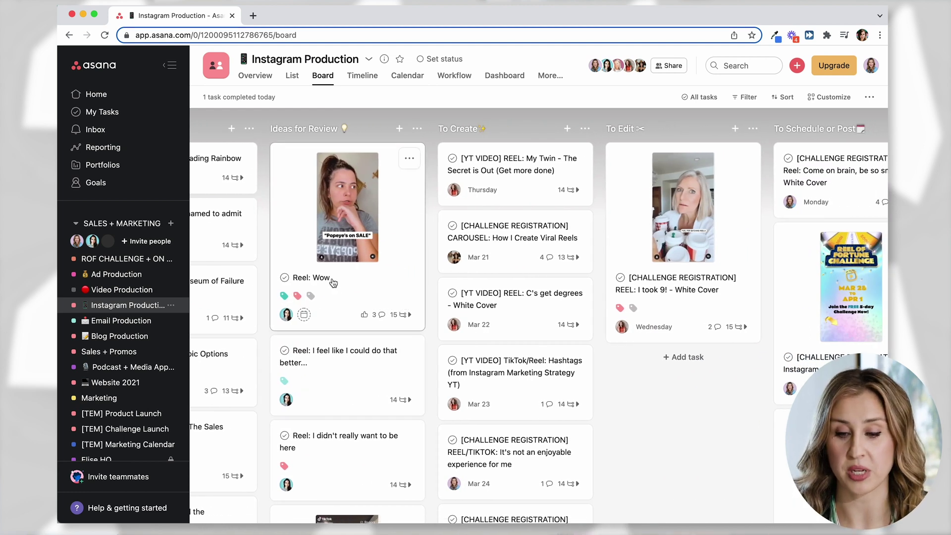
{"action": "scroll", "coordinate": [333, 283], "scroll_direction": "right", "scroll_amount": 5}
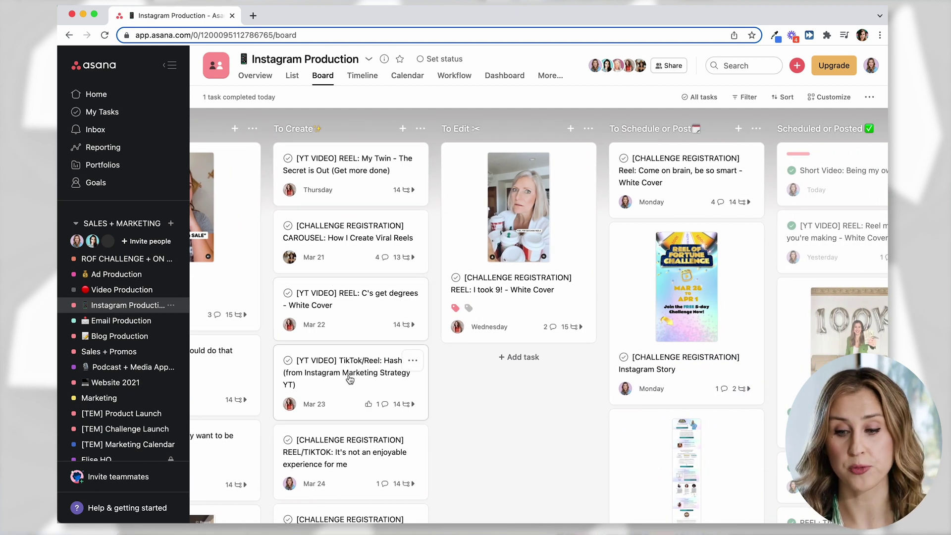
{"action": "scroll", "coordinate": [351, 261], "scroll_direction": "right", "scroll_amount": 8}
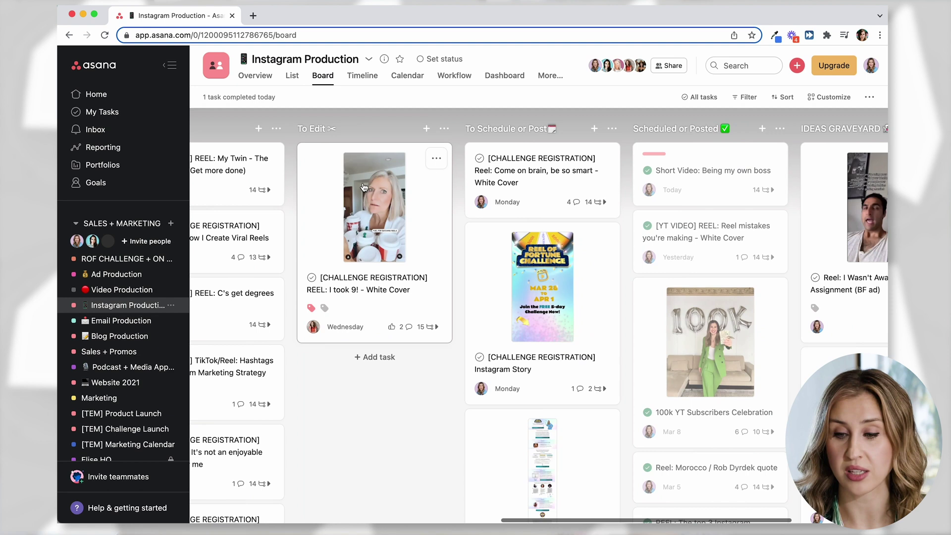
{"action": "scroll", "coordinate": [346, 365], "scroll_direction": "right", "scroll_amount": 1}
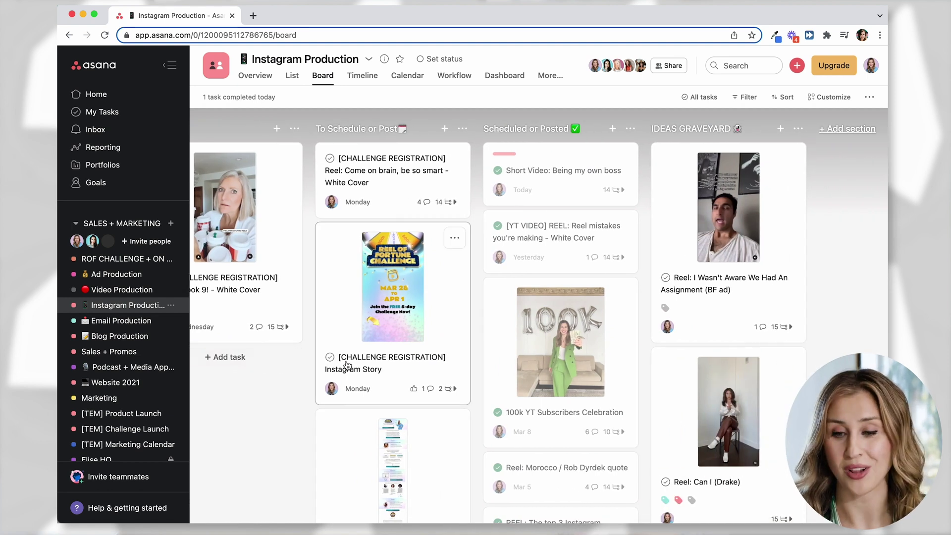
{"action": "scroll", "coordinate": [244, 289], "scroll_direction": "right", "scroll_amount": 1}
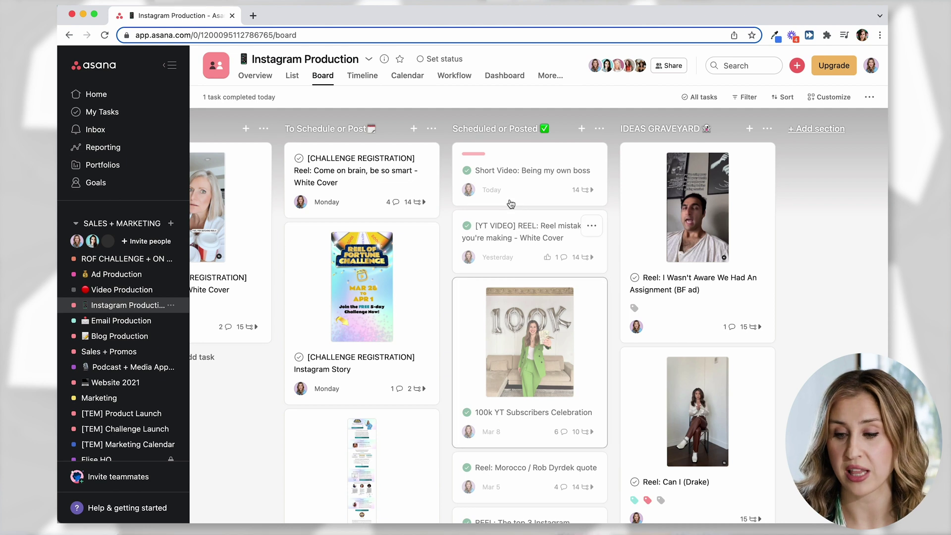
{"action": "scroll", "coordinate": [494, 192], "scroll_direction": "left", "scroll_amount": 10}
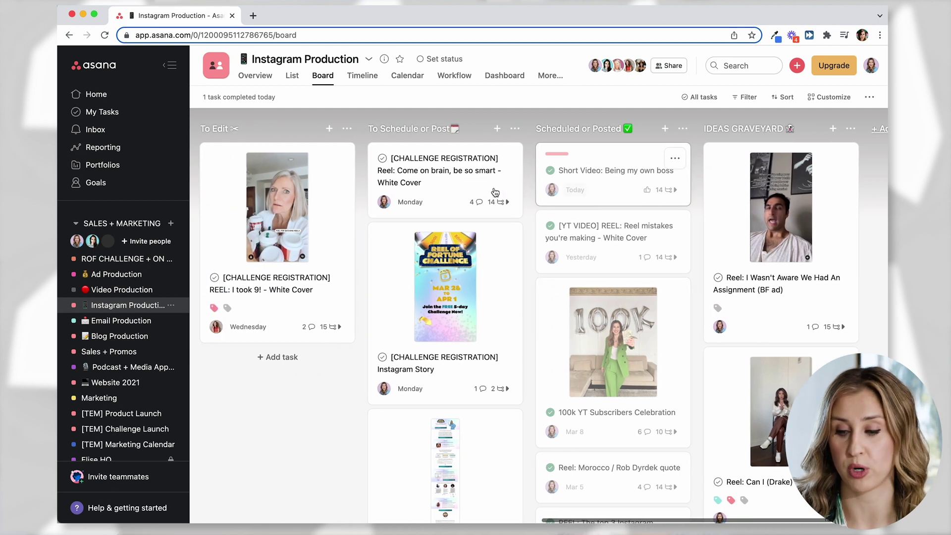
{"action": "scroll", "coordinate": [494, 192], "scroll_direction": "left", "scroll_amount": 8}
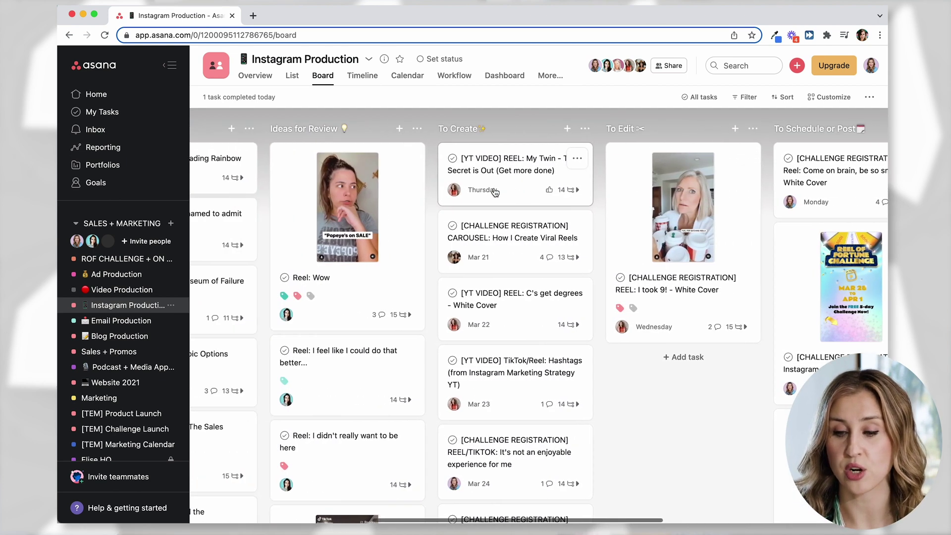
{"action": "scroll", "coordinate": [494, 192], "scroll_direction": "left", "scroll_amount": 1}
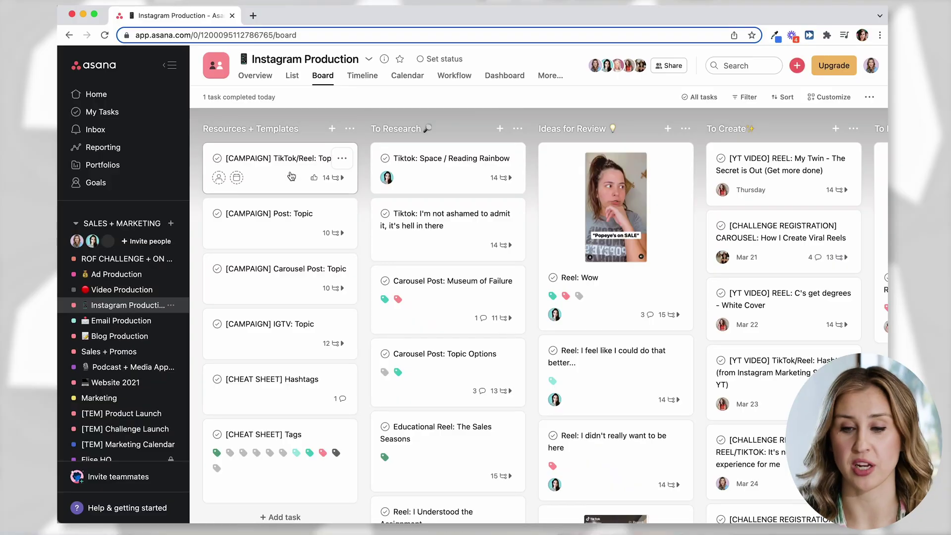
{"action": "left_click", "coordinate": [291, 169]}
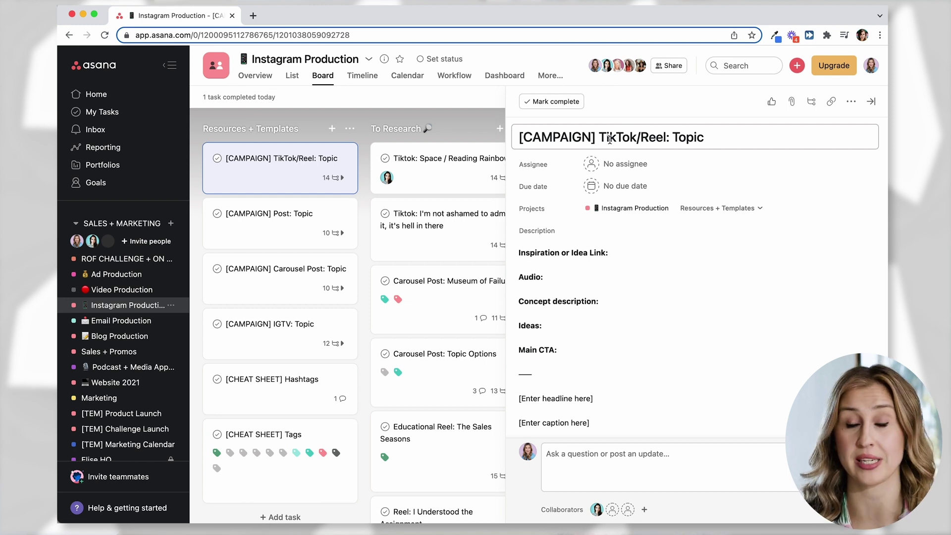
{"action": "scroll", "coordinate": [611, 247], "scroll_direction": "down", "scroll_amount": 2}
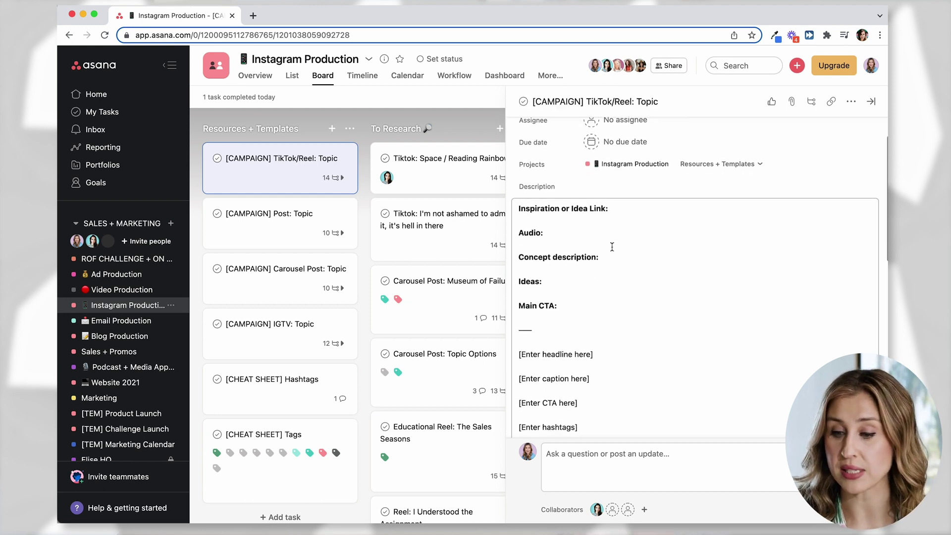
{"action": "left_click_drag", "start_coordinate": [627, 209], "coordinate": [513, 211]}
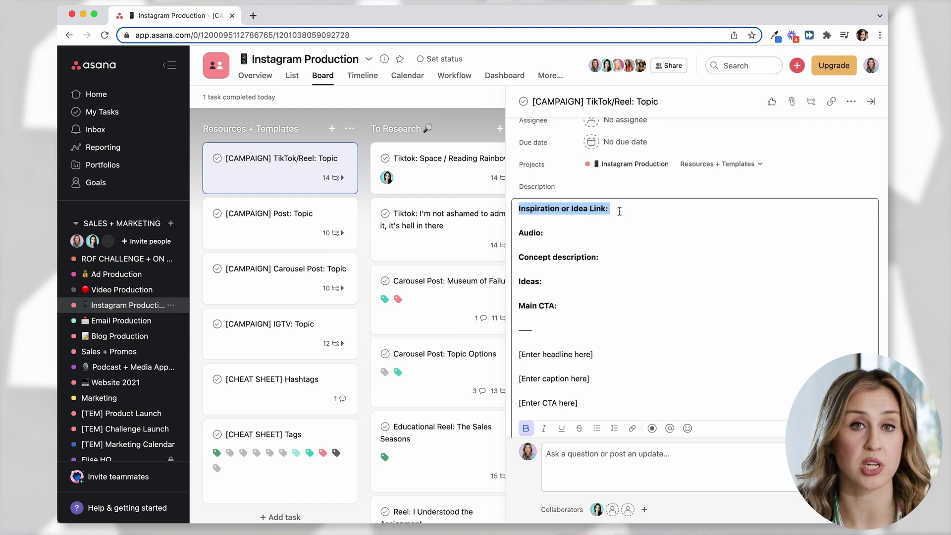
{"action": "left_click_drag", "start_coordinate": [560, 236], "coordinate": [515, 234]}
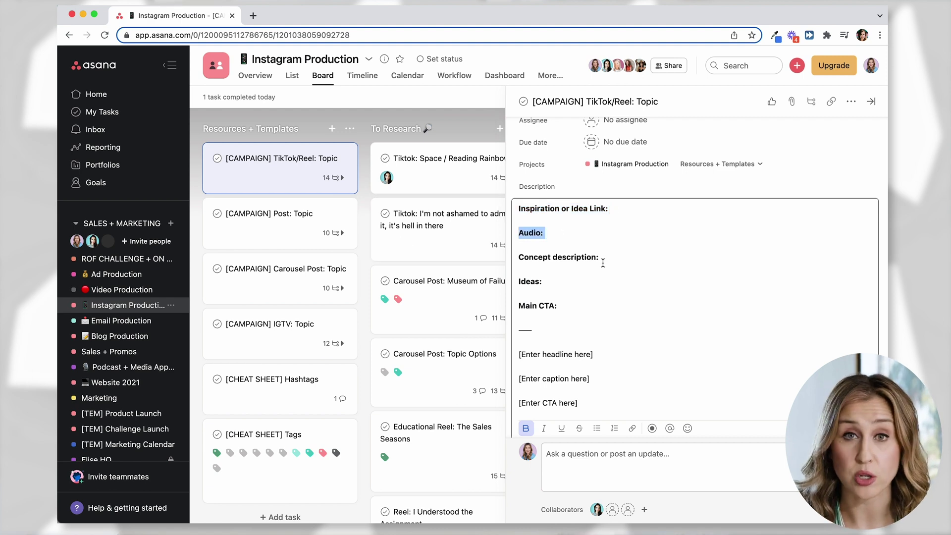
{"action": "left_click_drag", "start_coordinate": [625, 261], "coordinate": [517, 282]}
{"action": "left_click_drag", "start_coordinate": [562, 305], "coordinate": [514, 307]}
{"action": "scroll", "coordinate": [628, 304], "scroll_direction": "down", "scroll_amount": 3}
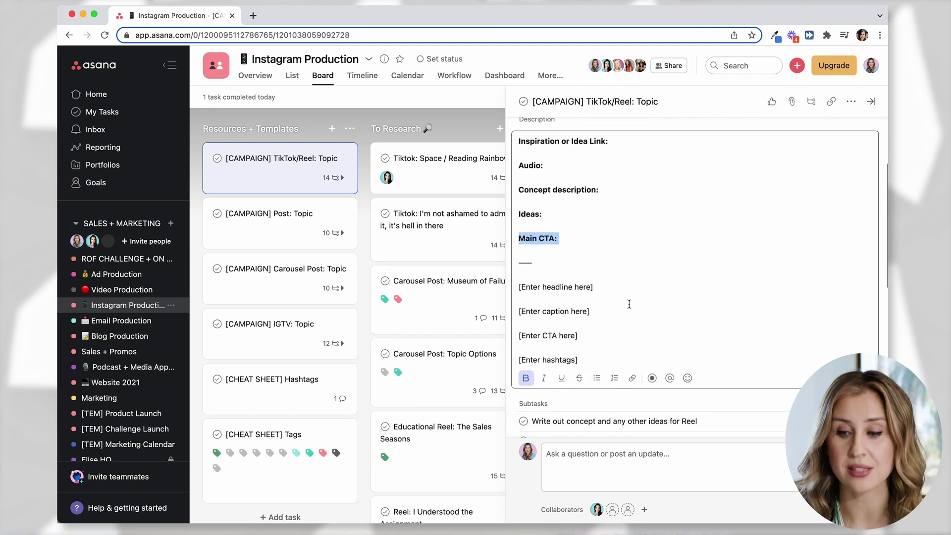
{"action": "scroll", "coordinate": [629, 304], "scroll_direction": "down", "scroll_amount": 2}
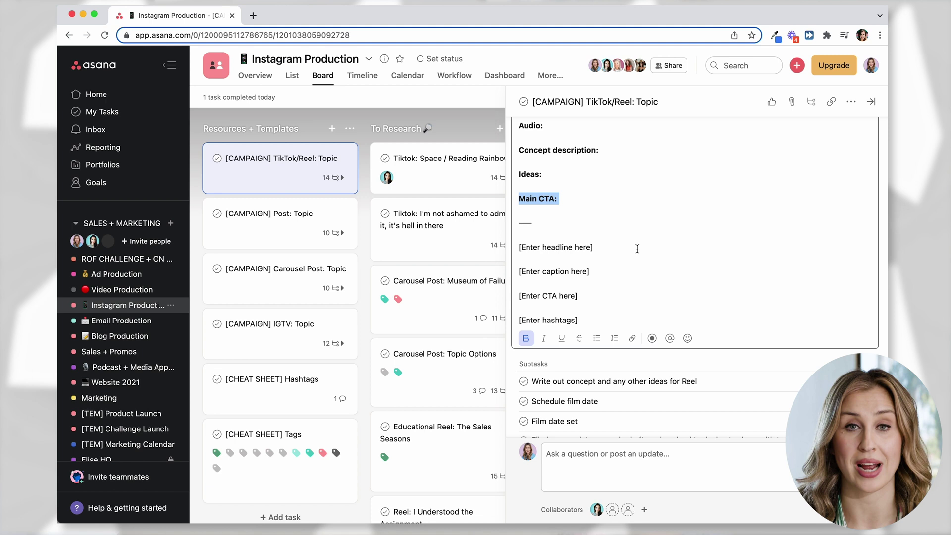
{"action": "scroll", "coordinate": [669, 253], "scroll_direction": "down", "scroll_amount": 8}
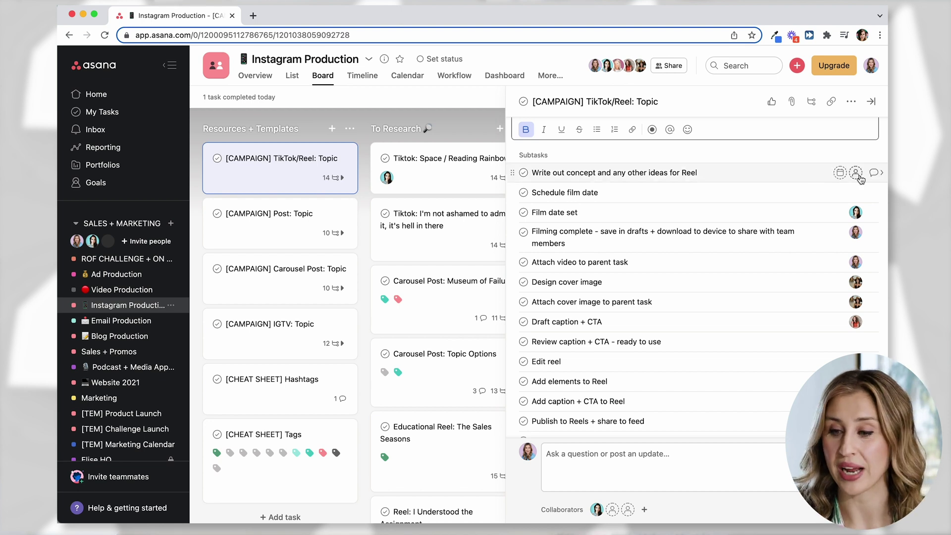
{"action": "left_click", "coordinate": [855, 172]}
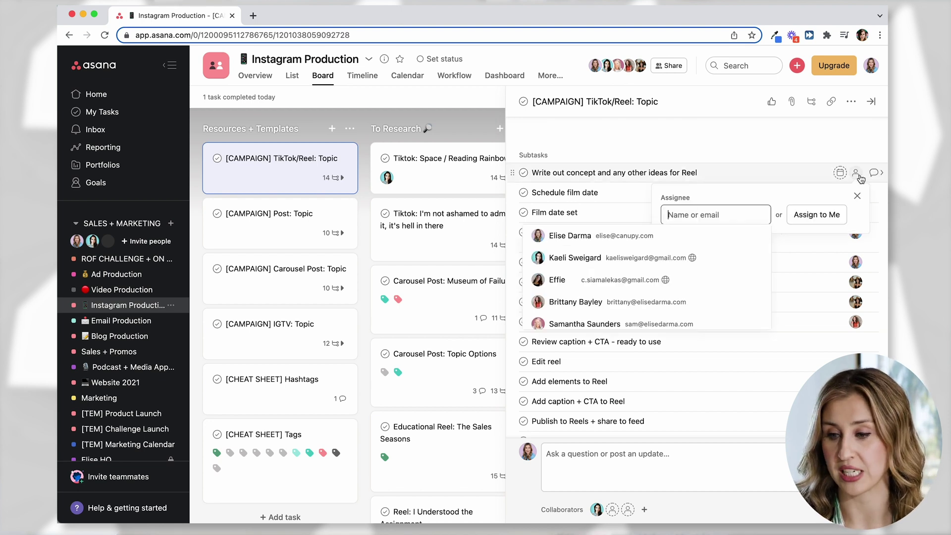
{"action": "left_click", "coordinate": [804, 153]}
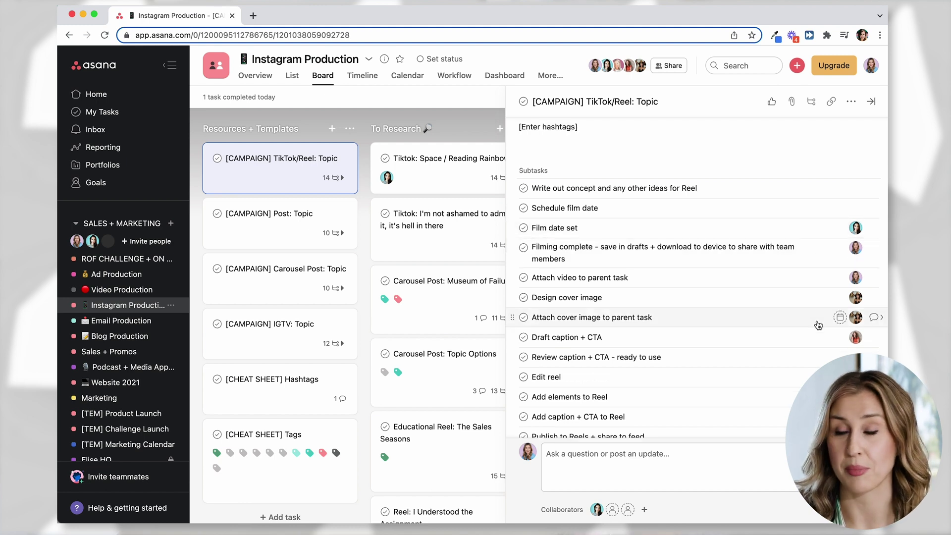
{"action": "scroll", "coordinate": [817, 297], "scroll_direction": "down", "scroll_amount": 4}
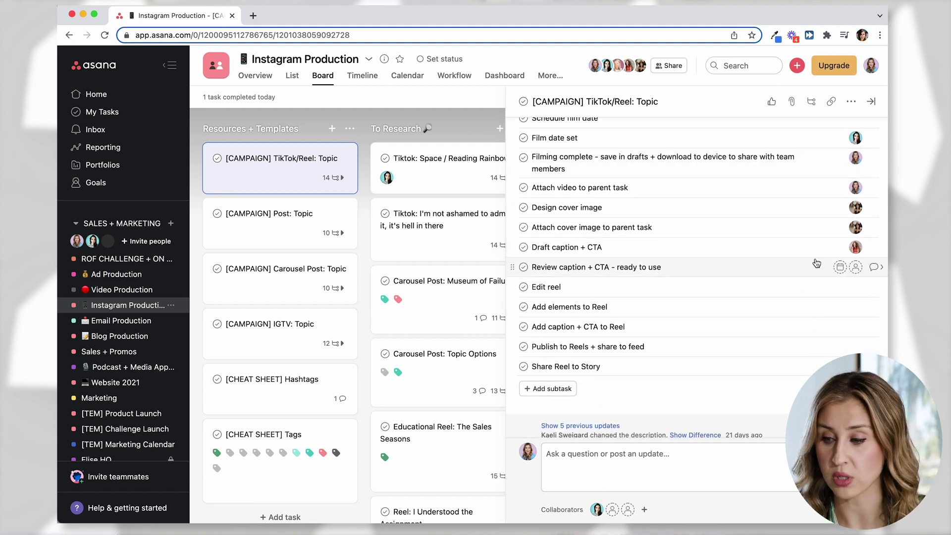
{"action": "scroll", "coordinate": [816, 263], "scroll_direction": "up", "scroll_amount": 10}
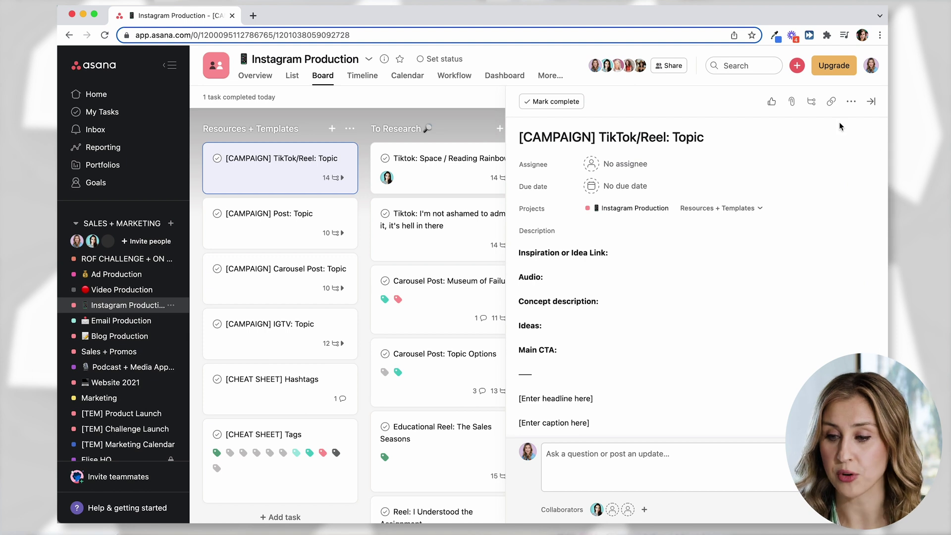
Duplicate the [CAMPAIGN] TikTok/Reel: Topic task with assignees and move the copy into To Research.
{"action": "left_click", "coordinate": [850, 104]}
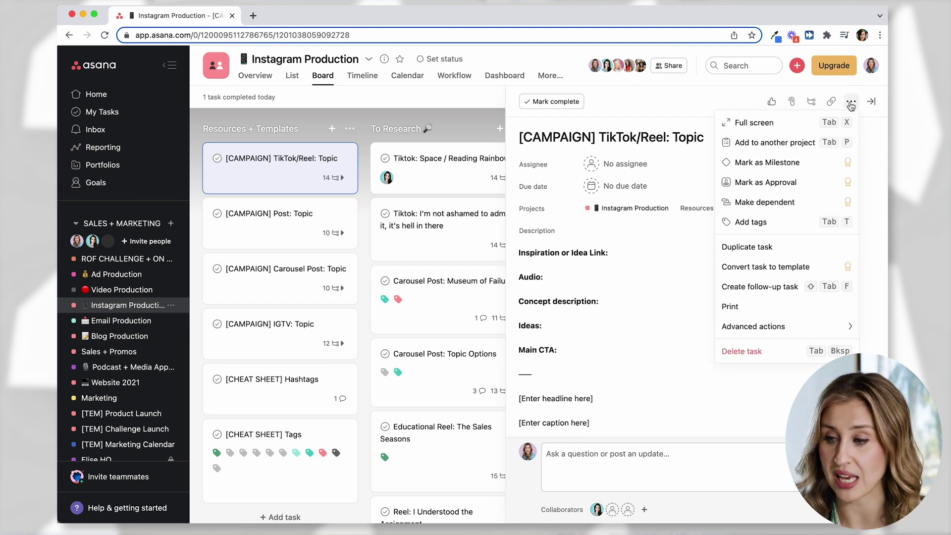
{"action": "left_click", "coordinate": [771, 250]}
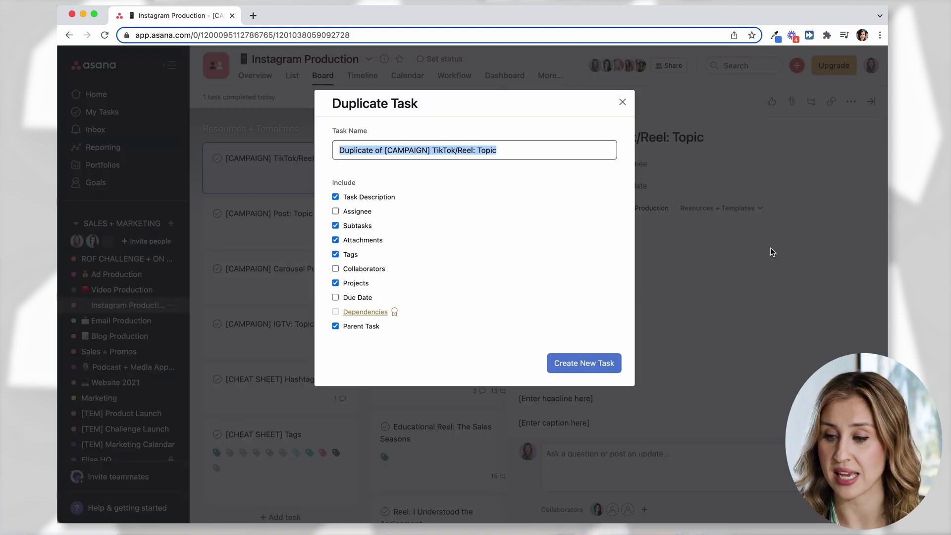
{"action": "left_click", "coordinate": [336, 212]}
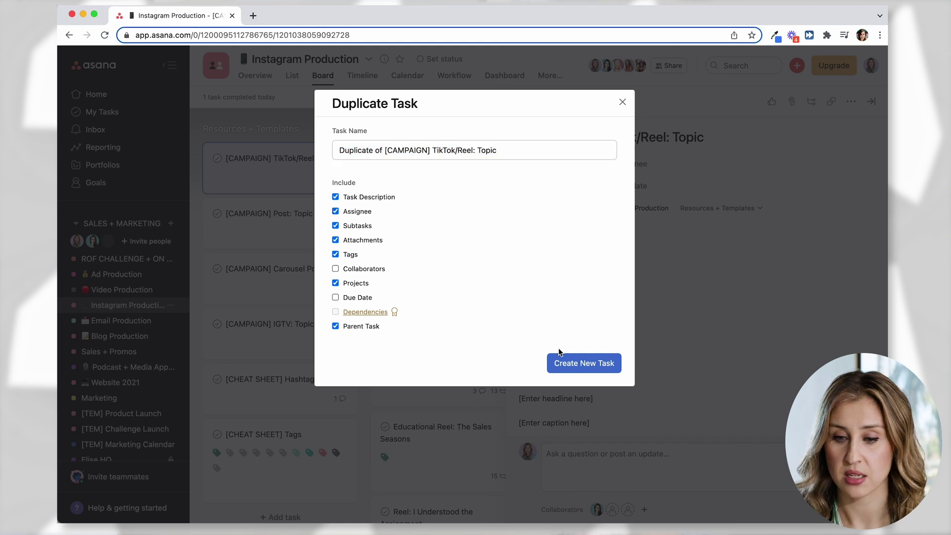
{"action": "left_click", "coordinate": [585, 366]}
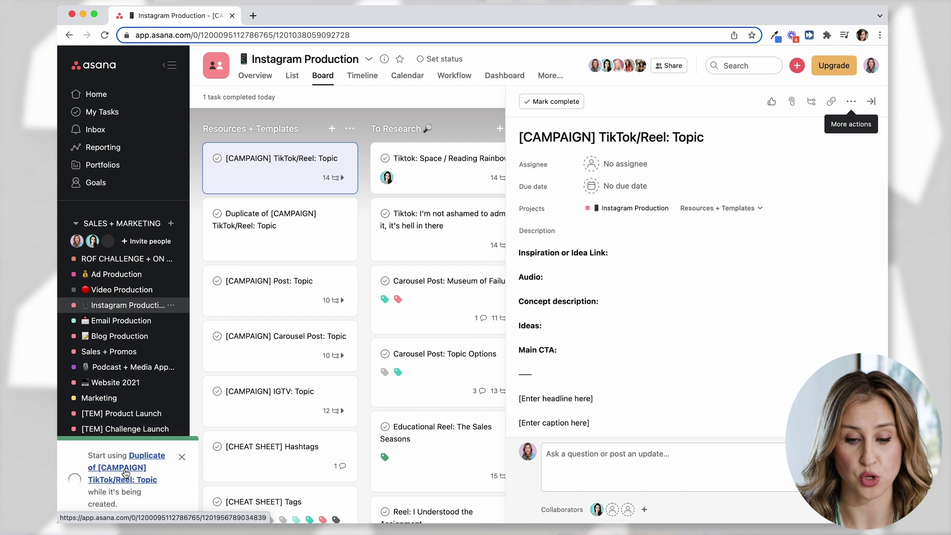
{"action": "left_click", "coordinate": [257, 225]}
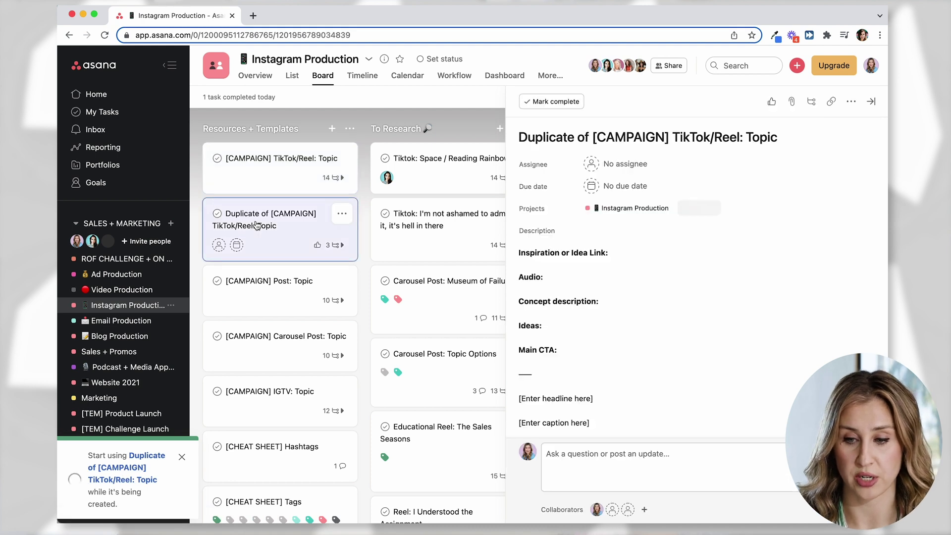
{"action": "left_click_drag", "start_coordinate": [252, 237], "coordinate": [386, 173]}
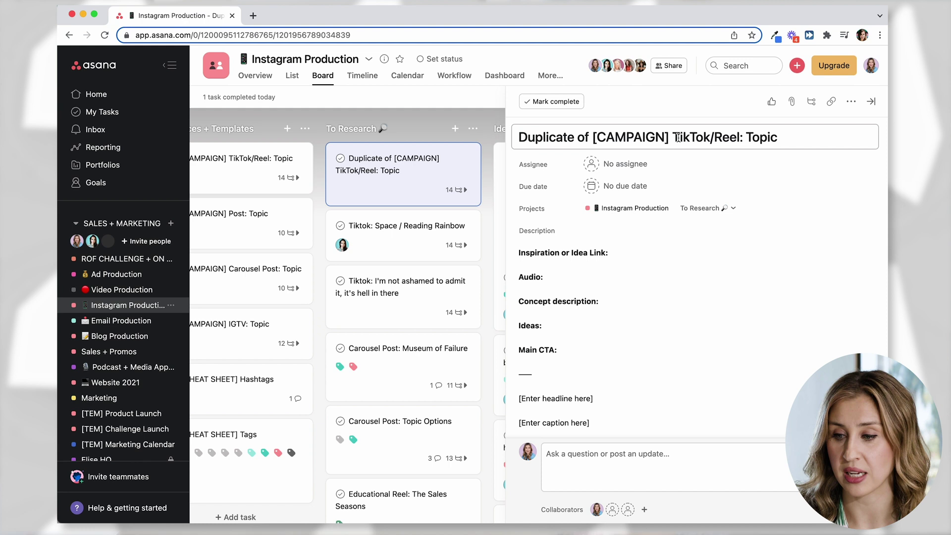
Retitle the duplicate to 'TikTok/Reel: 3 ways to grow on Instagram'.
{"action": "left_click_drag", "start_coordinate": [679, 137], "coordinate": [519, 137]}
{"action": "key", "text": "BackSpace"}
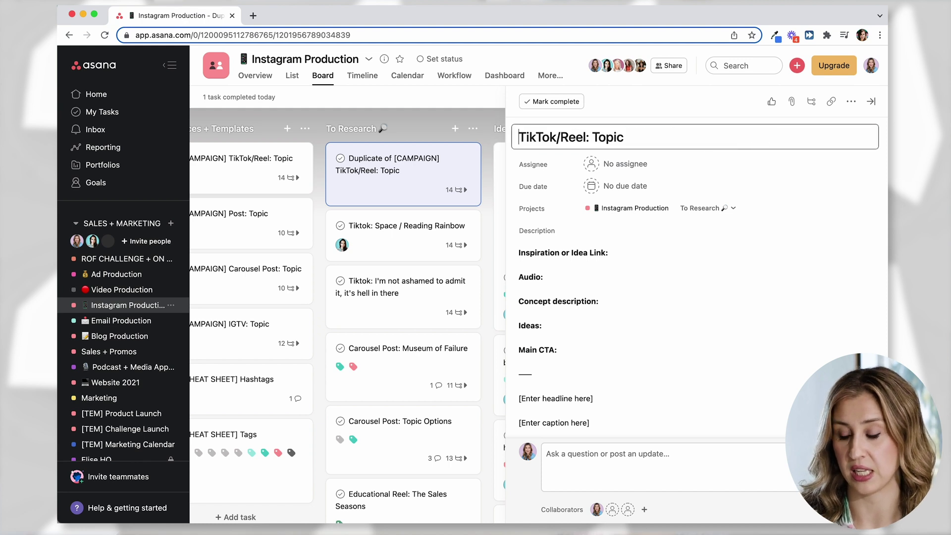
{"action": "double_click", "coordinate": [609, 138]}
{"action": "type", "text": "3 ways to grow on Instagram"}
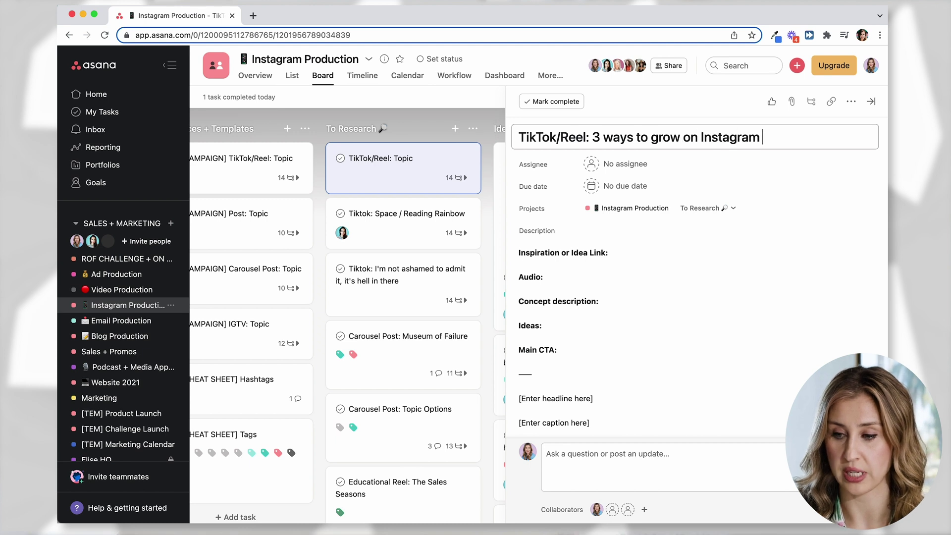
Tick off the Write out concept, Schedule film date and Film date set subtasks.
{"action": "left_click", "coordinate": [611, 252]}
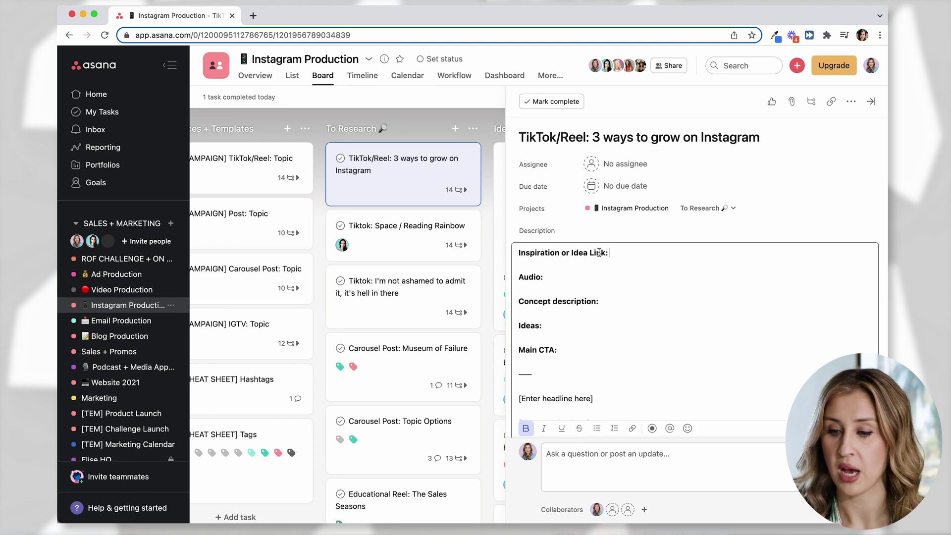
{"action": "left_click_drag", "start_coordinate": [634, 260], "coordinate": [499, 262]}
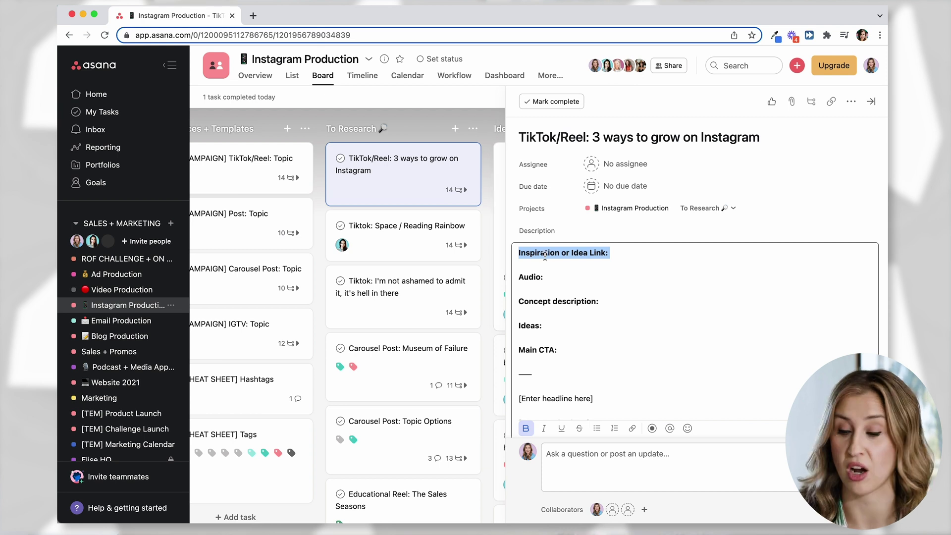
{"action": "left_click", "coordinate": [599, 312]}
{"action": "scroll", "coordinate": [599, 312], "scroll_direction": "down", "scroll_amount": 10}
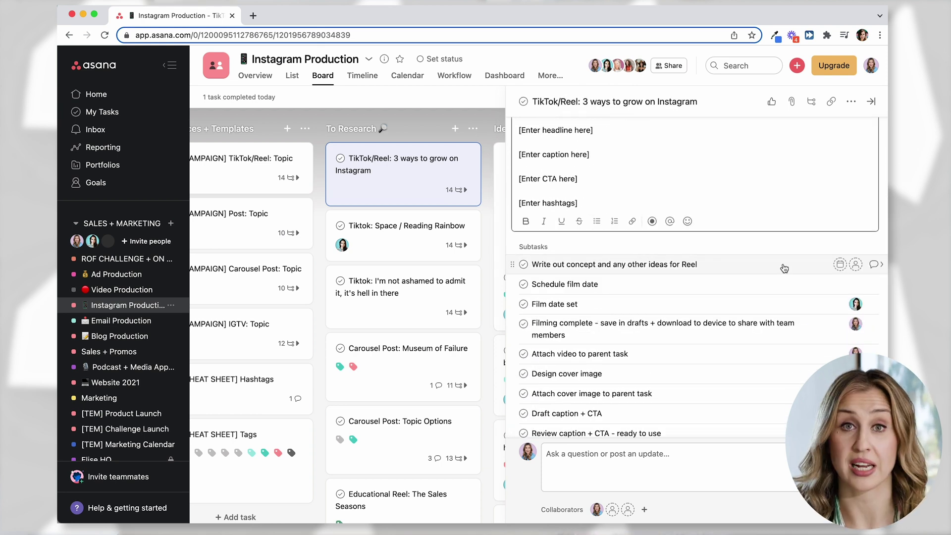
{"action": "left_click", "coordinate": [524, 265]}
{"action": "left_click", "coordinate": [525, 285]}
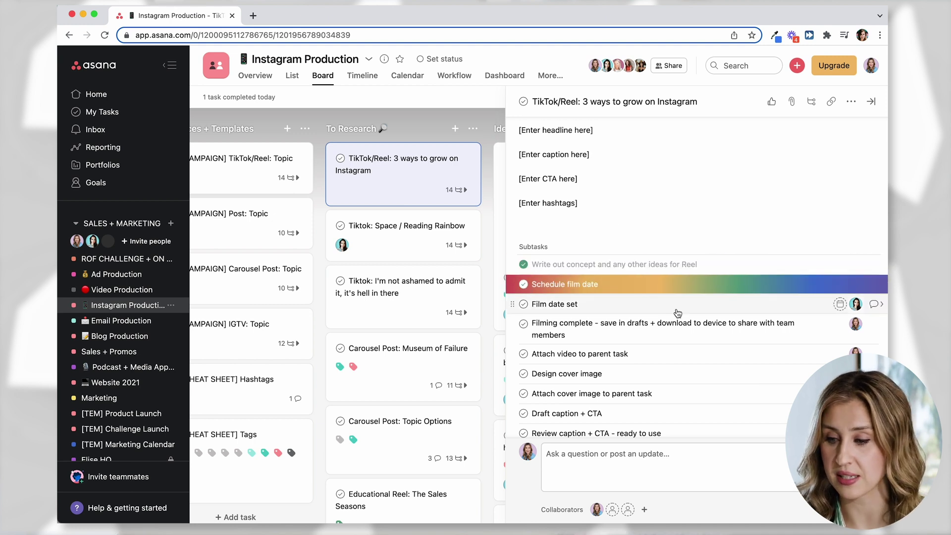
{"action": "left_click", "coordinate": [523, 303]}
Assign the task to a teammate and move its card into To Create.
{"action": "scroll", "coordinate": [594, 297], "scroll_direction": "up", "scroll_amount": 10}
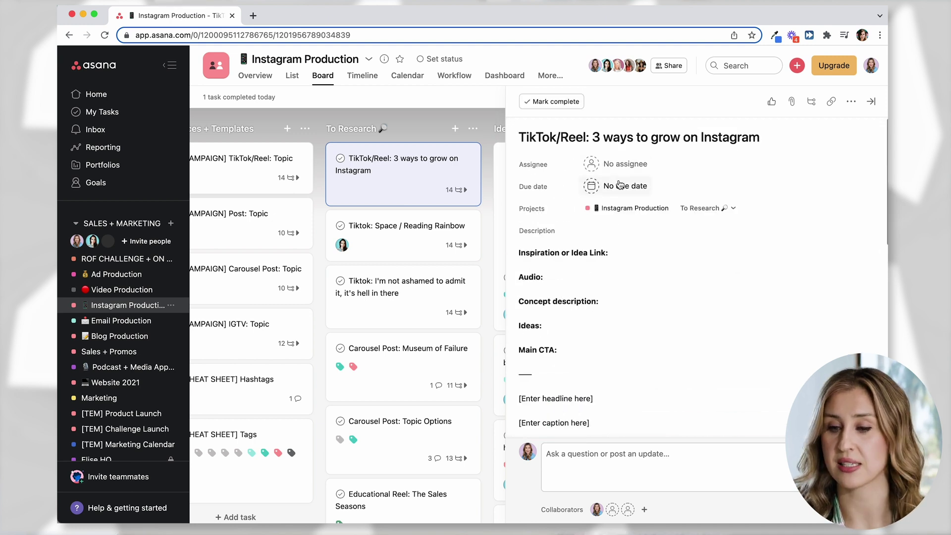
{"action": "left_click", "coordinate": [614, 164]}
{"action": "left_click", "coordinate": [625, 185]}
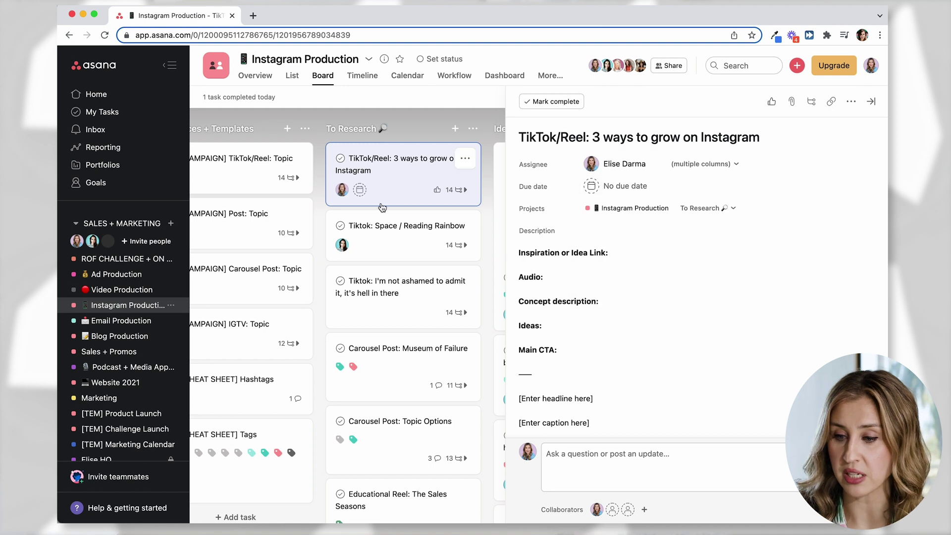
{"action": "scroll", "coordinate": [383, 207], "scroll_direction": "right", "scroll_amount": 5}
{"action": "left_click_drag", "start_coordinate": [267, 179], "coordinate": [364, 158]}
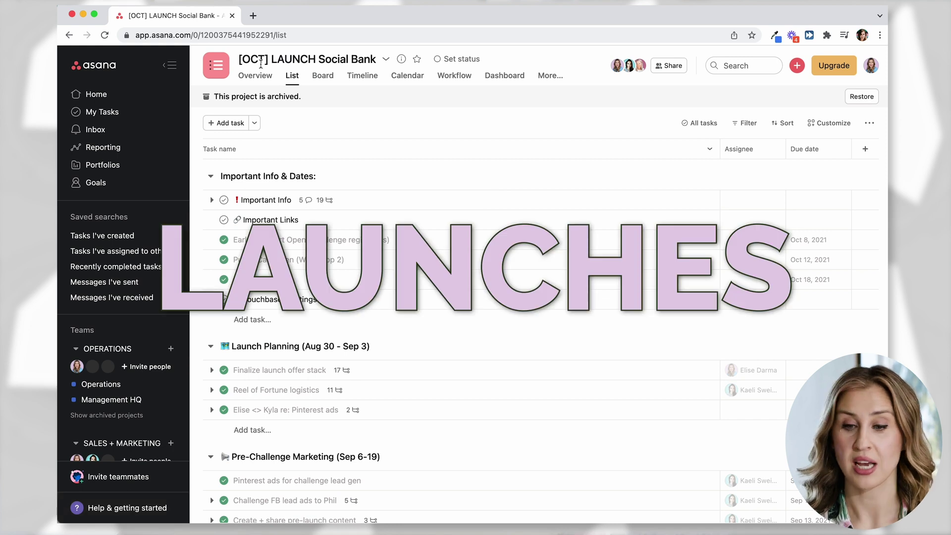
{"action": "left_click_drag", "start_coordinate": [239, 61], "coordinate": [382, 67]}
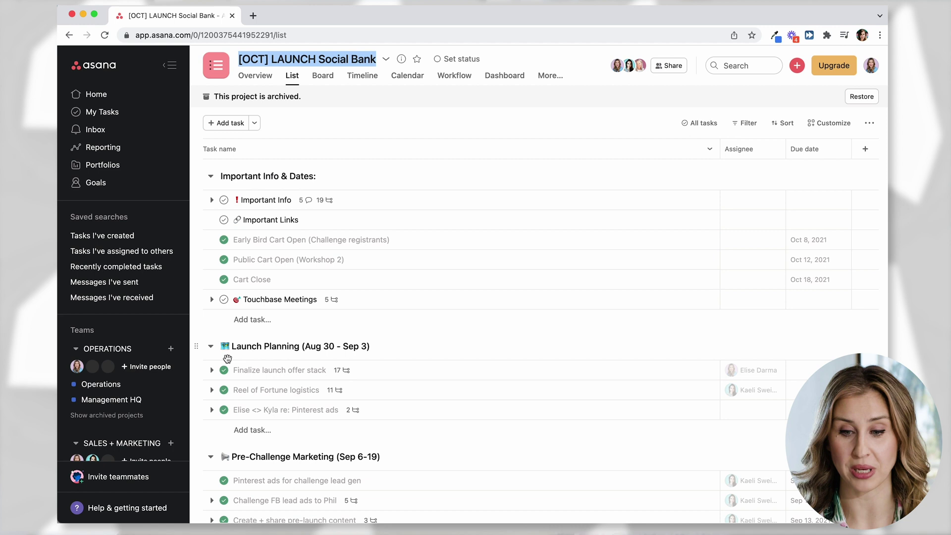
{"action": "scroll", "coordinate": [228, 359], "scroll_direction": "down", "scroll_amount": 2}
{"action": "scroll", "coordinate": [228, 362], "scroll_direction": "down", "scroll_amount": 10}
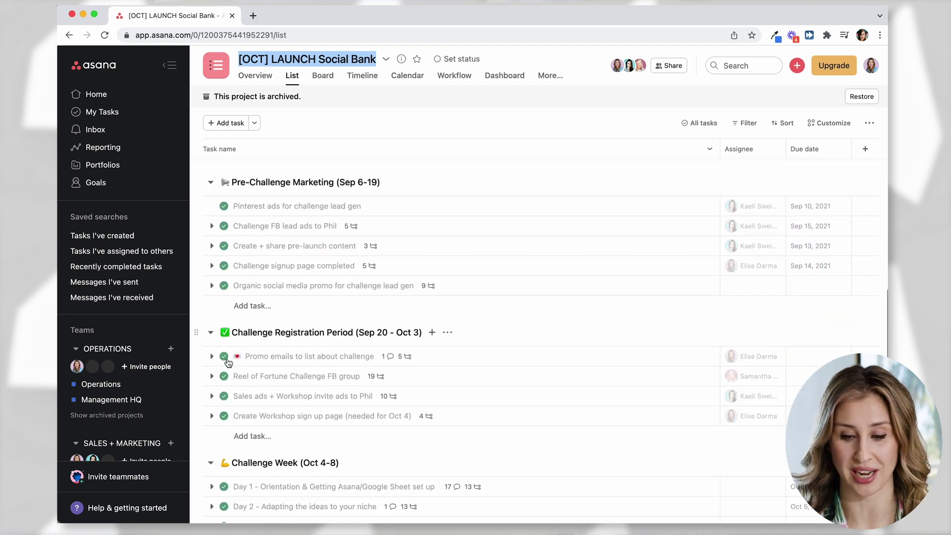
{"action": "scroll", "coordinate": [227, 358], "scroll_direction": "up", "scroll_amount": 15}
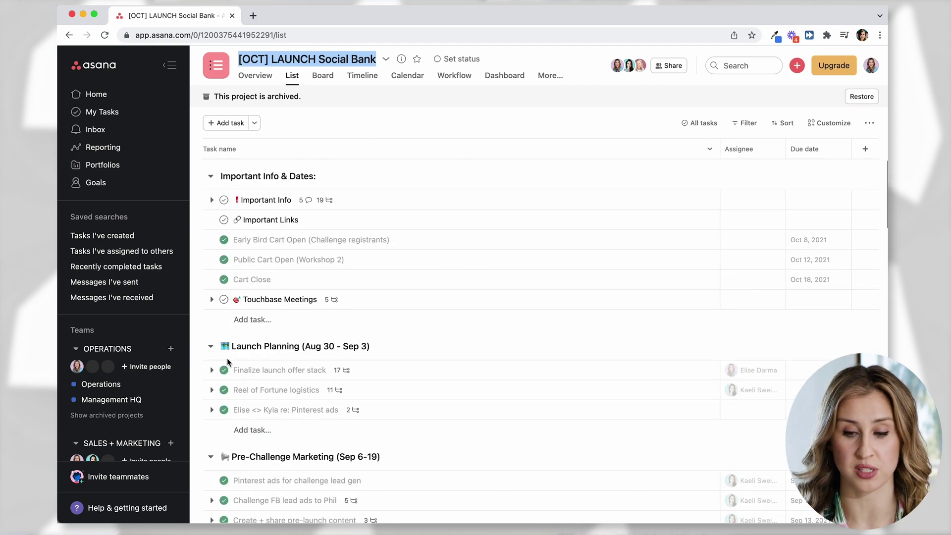
{"action": "left_click", "coordinate": [531, 106]}
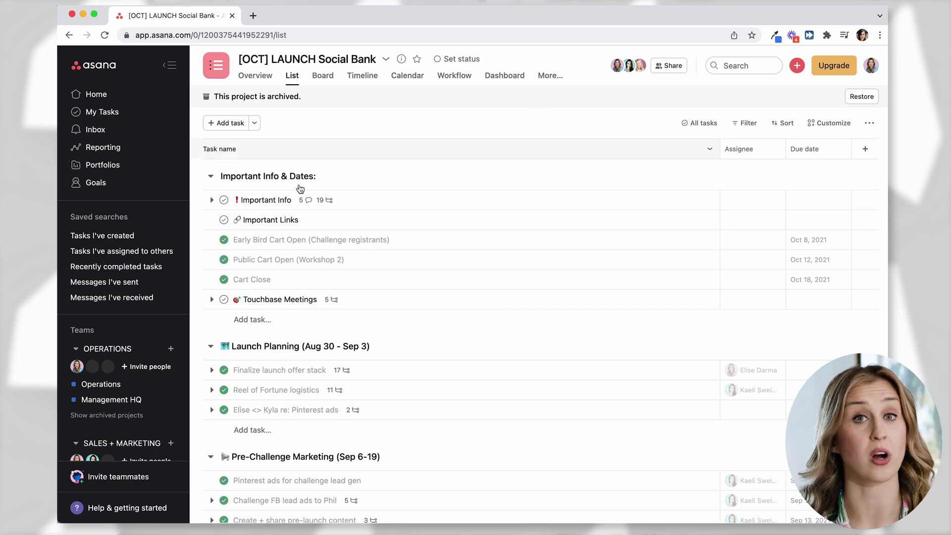
{"action": "left_click", "coordinate": [322, 77]}
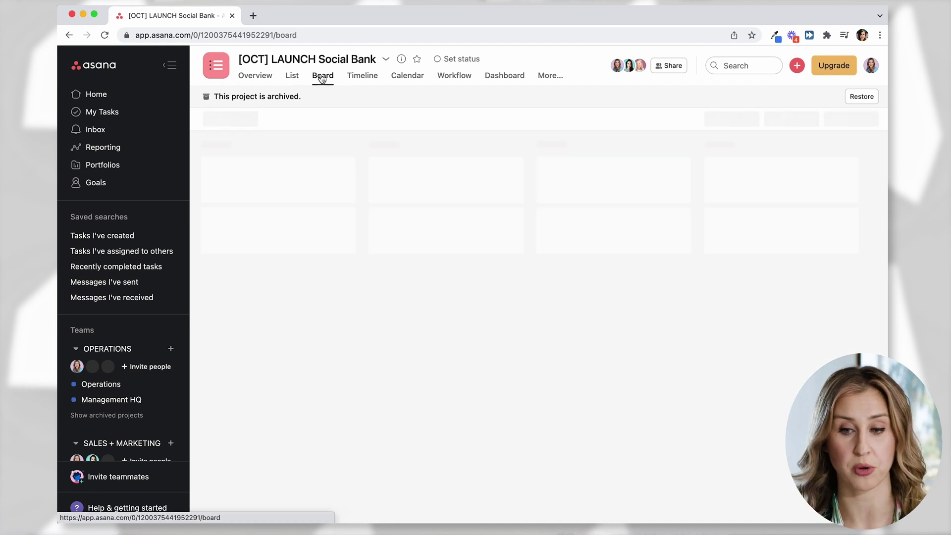
{"action": "left_click", "coordinate": [291, 78]}
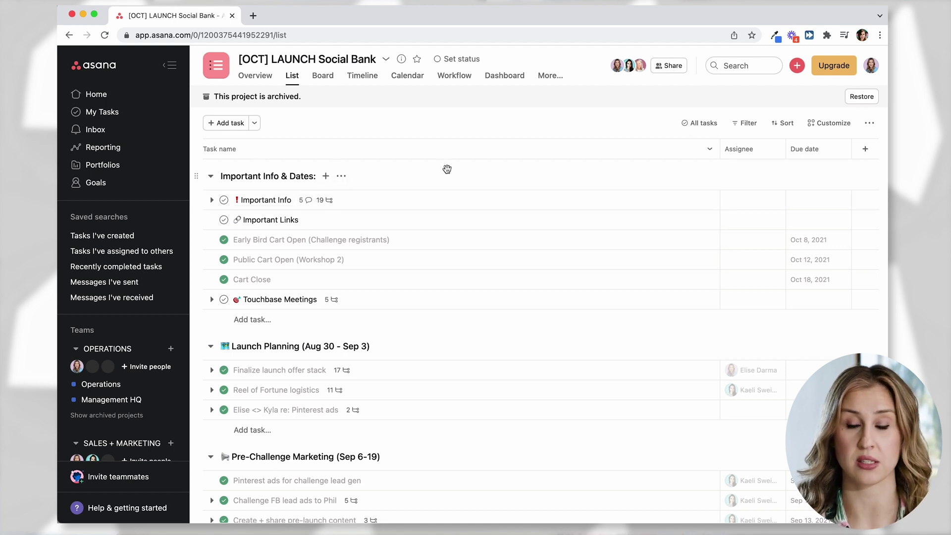
Peek at the Important Info subtasks and review the Important Links task details.
{"action": "left_click", "coordinate": [212, 200]}
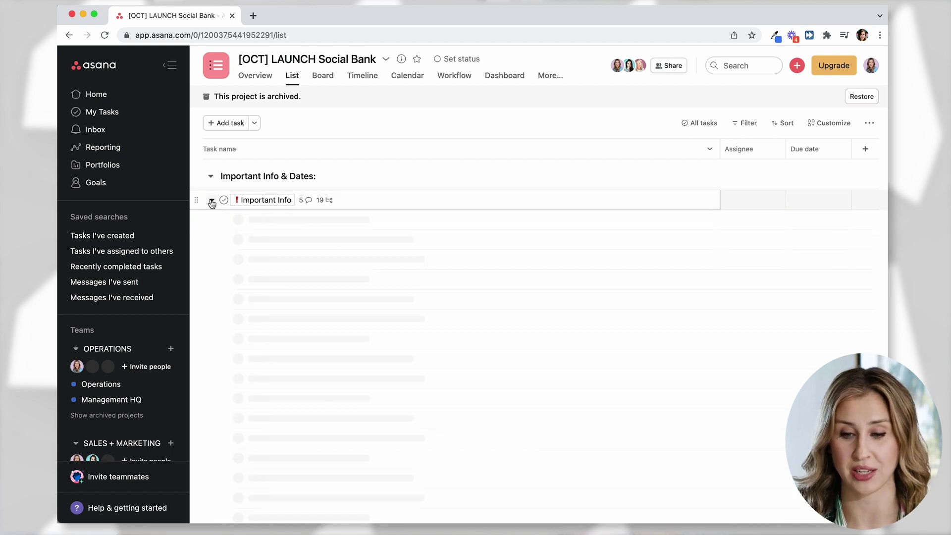
{"action": "scroll", "coordinate": [349, 251], "scroll_direction": "down", "scroll_amount": 5}
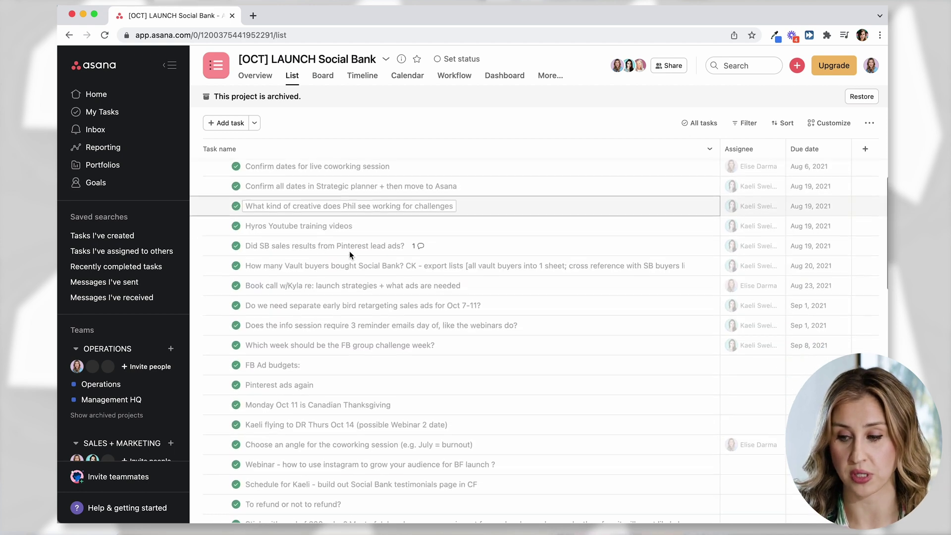
{"action": "scroll", "coordinate": [349, 250], "scroll_direction": "up", "scroll_amount": 5}
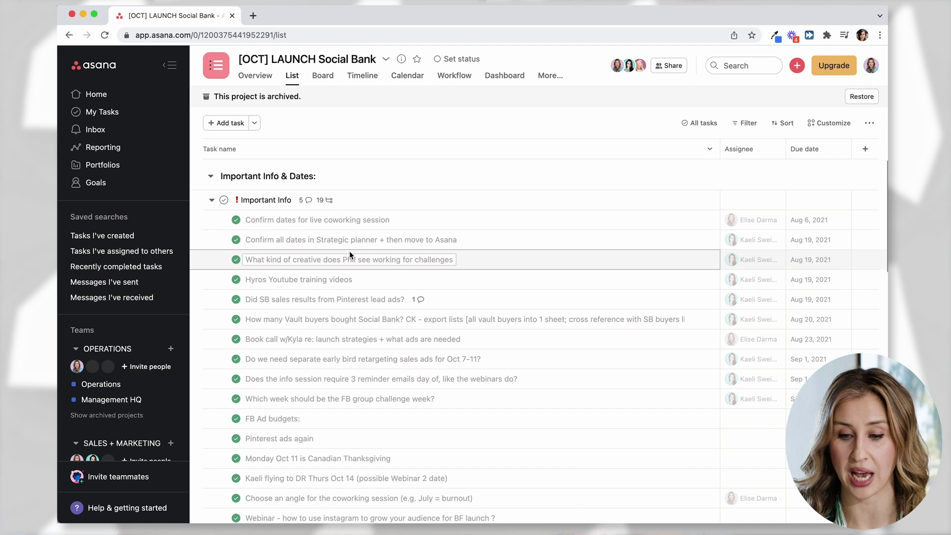
{"action": "left_click", "coordinate": [212, 200]}
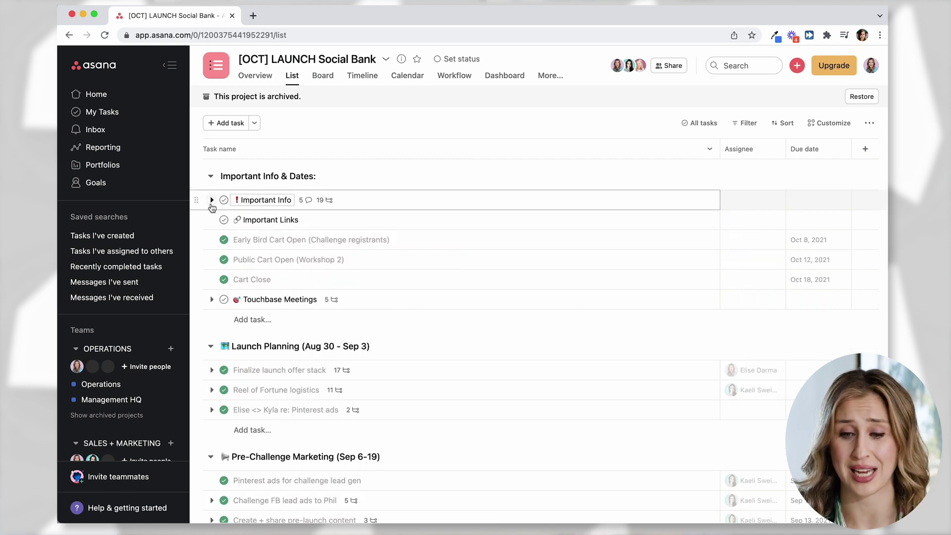
{"action": "left_click", "coordinate": [338, 220]}
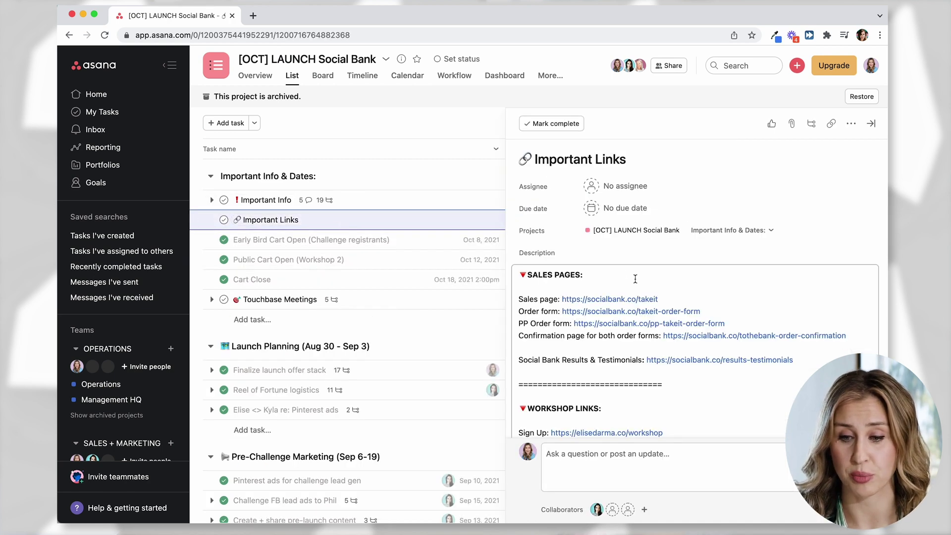
{"action": "scroll", "coordinate": [635, 278], "scroll_direction": "down", "scroll_amount": 2}
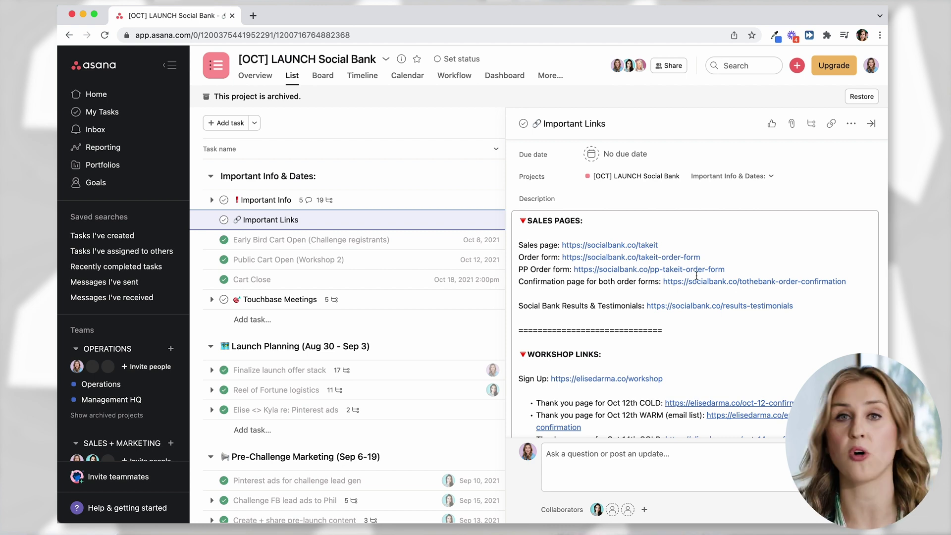
{"action": "left_click", "coordinate": [870, 123]}
Review the Early Bird Cart Open, Public Cart Open and Cart Close task details.
{"action": "left_click", "coordinate": [421, 241]}
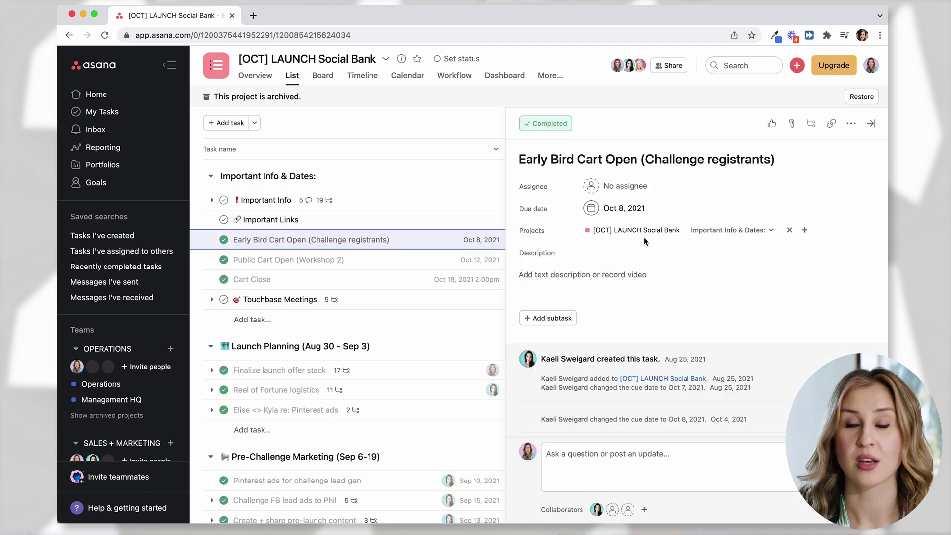
{"action": "left_click", "coordinate": [316, 260]}
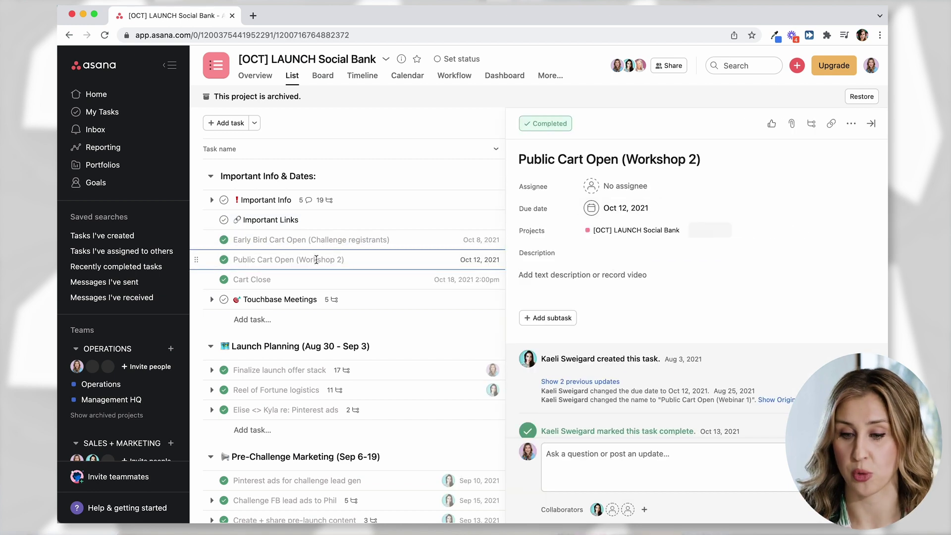
{"action": "left_click", "coordinate": [279, 278]}
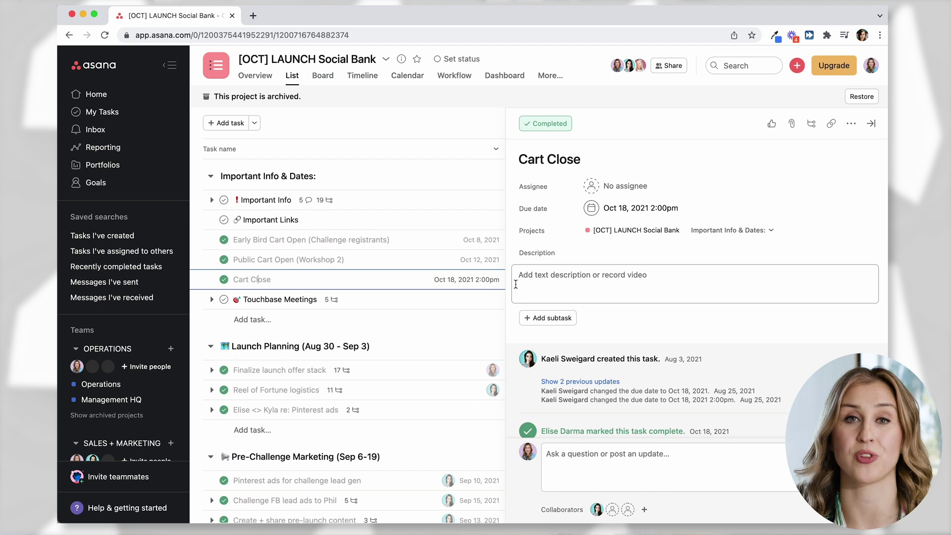
{"action": "key", "text": "Escape"}
{"action": "scroll", "coordinate": [512, 288], "scroll_direction": "down", "scroll_amount": 5}
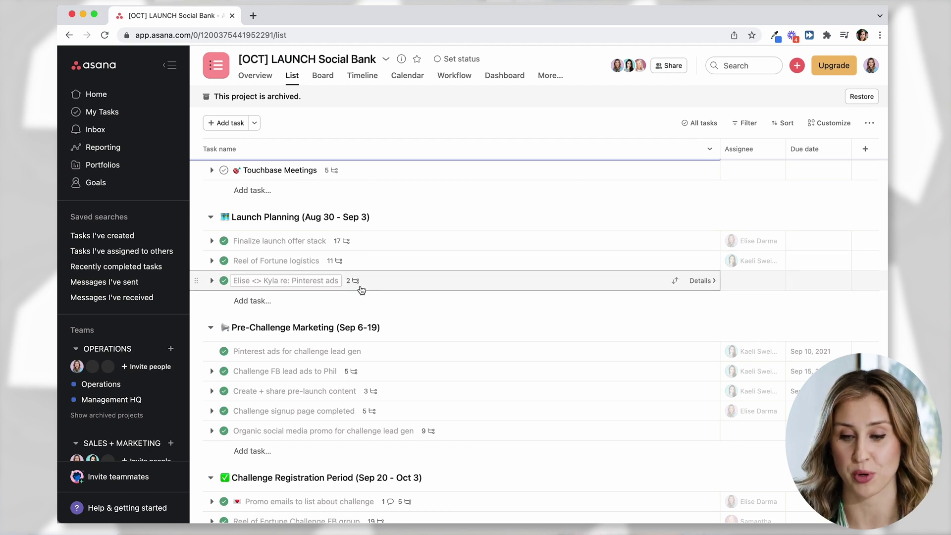
Scroll down and briefly expand, then collapse, the Organic social media promo subtasks.
{"action": "scroll", "coordinate": [359, 281], "scroll_direction": "down", "scroll_amount": 3}
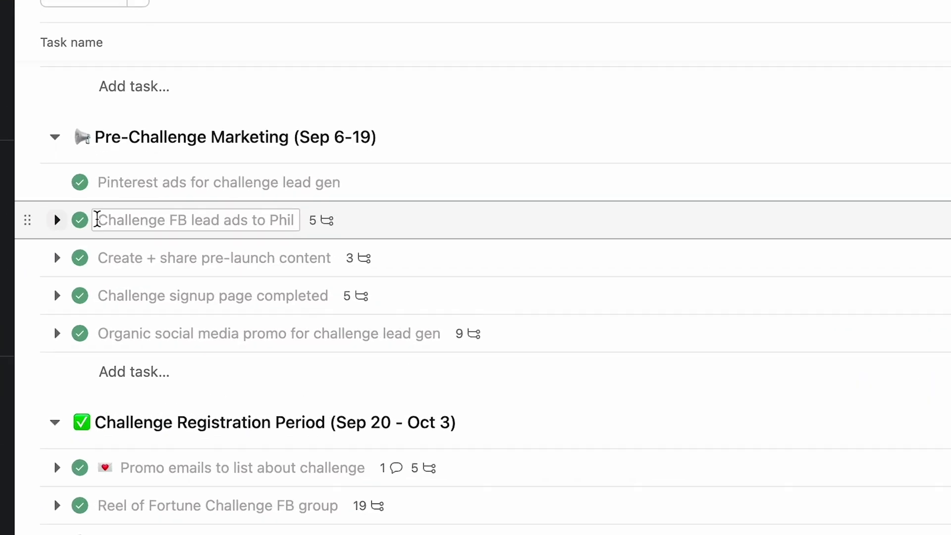
{"action": "scroll", "coordinate": [145, 266], "scroll_direction": "down", "scroll_amount": 2}
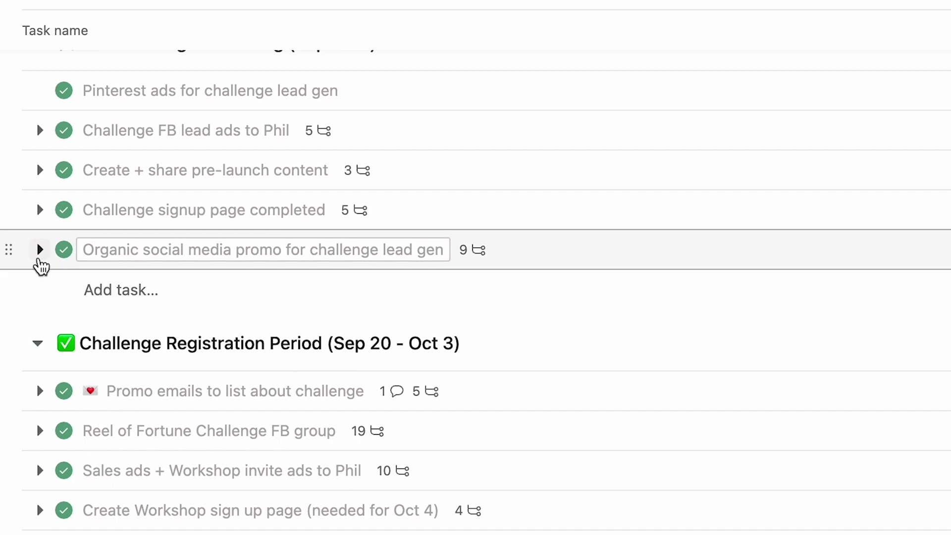
{"action": "left_click", "coordinate": [40, 255]}
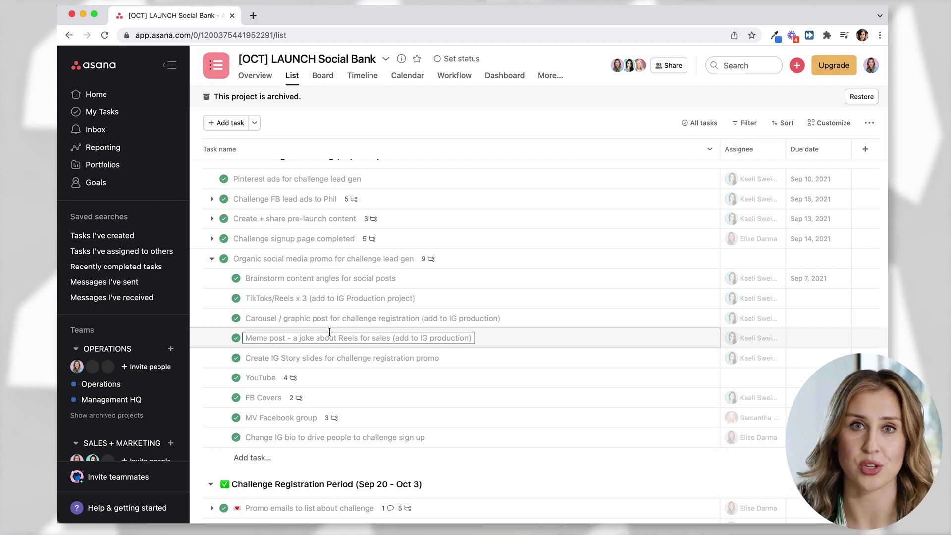
{"action": "left_click", "coordinate": [212, 258]}
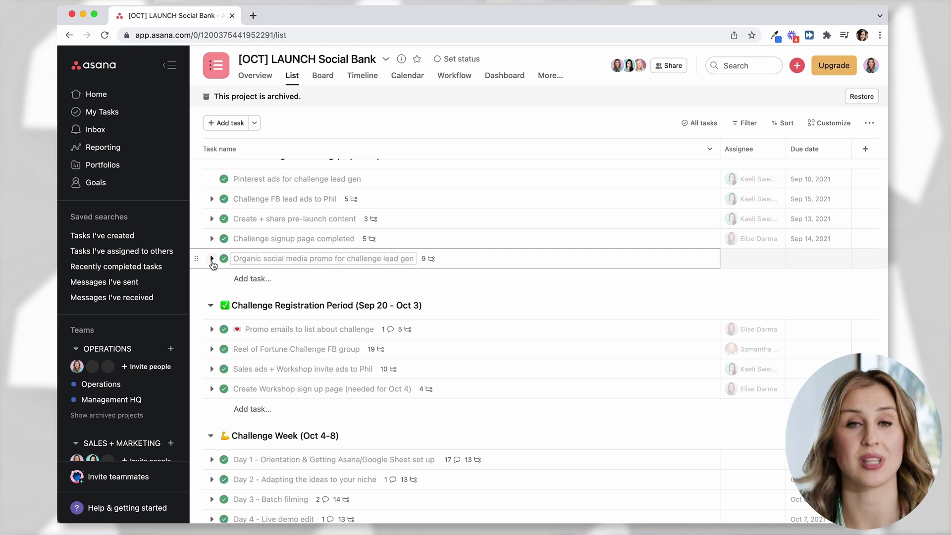
Expand the five Promo emails to list about challenge subtasks and scroll to Post-Workshop Promo Period.
{"action": "scroll", "coordinate": [213, 264], "scroll_direction": "down", "scroll_amount": 2}
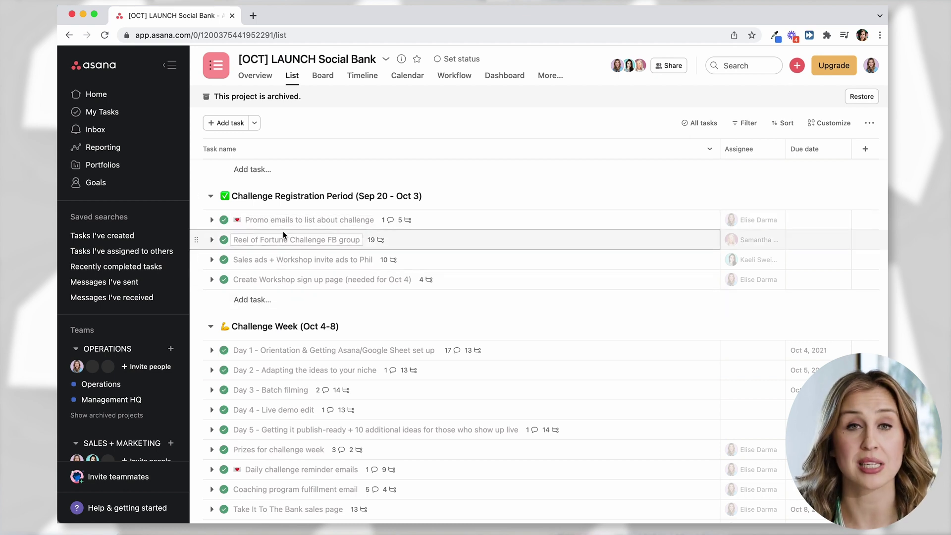
{"action": "left_click", "coordinate": [211, 220]}
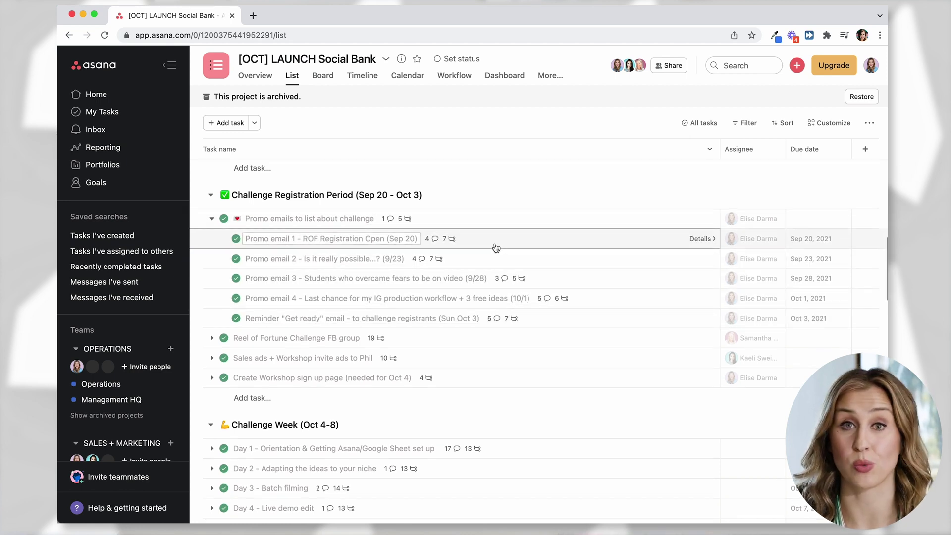
{"action": "scroll", "coordinate": [317, 301], "scroll_direction": "down", "scroll_amount": 3}
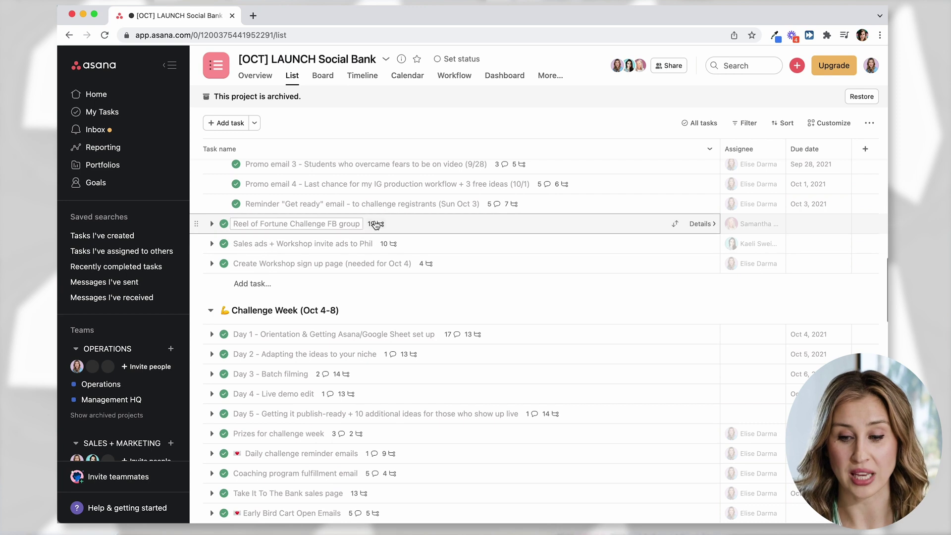
{"action": "scroll", "coordinate": [363, 245], "scroll_direction": "down", "scroll_amount": 2}
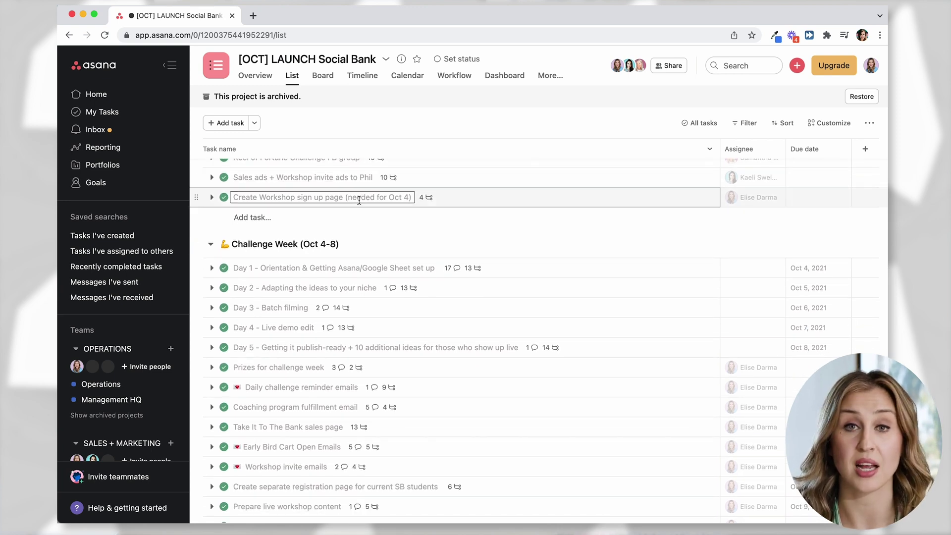
{"action": "scroll", "coordinate": [358, 199], "scroll_direction": "down", "scroll_amount": 2}
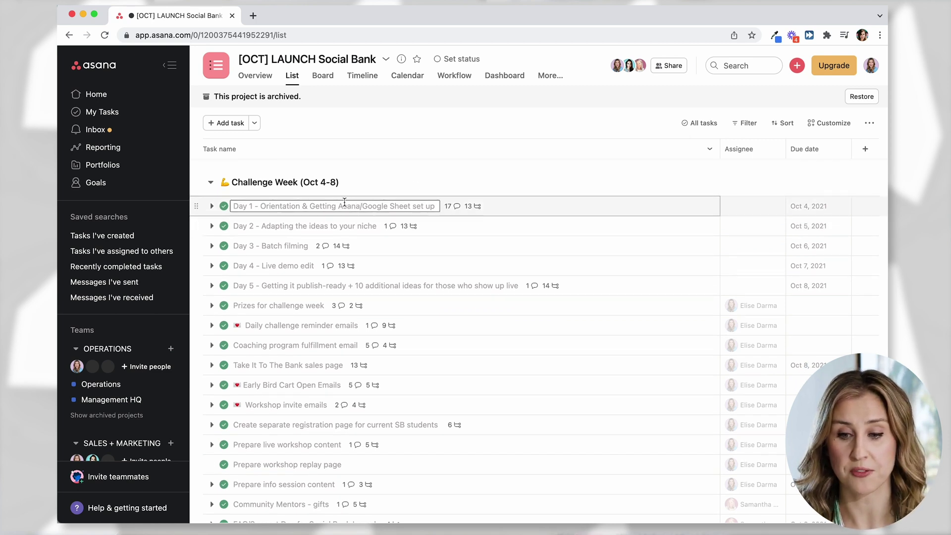
{"action": "scroll", "coordinate": [447, 226], "scroll_direction": "down", "scroll_amount": 2}
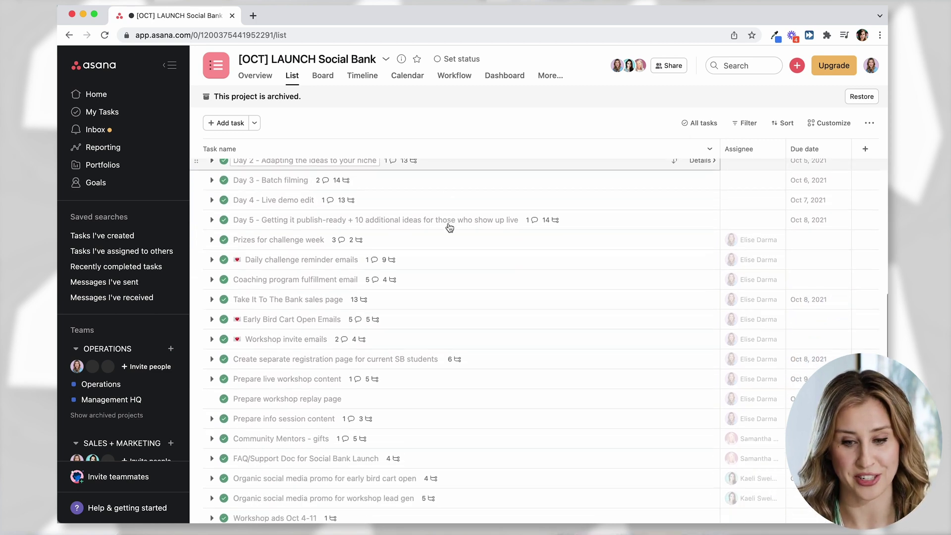
{"action": "scroll", "coordinate": [449, 227], "scroll_direction": "down", "scroll_amount": 1}
{"action": "scroll", "coordinate": [449, 227], "scroll_direction": "down", "scroll_amount": 4}
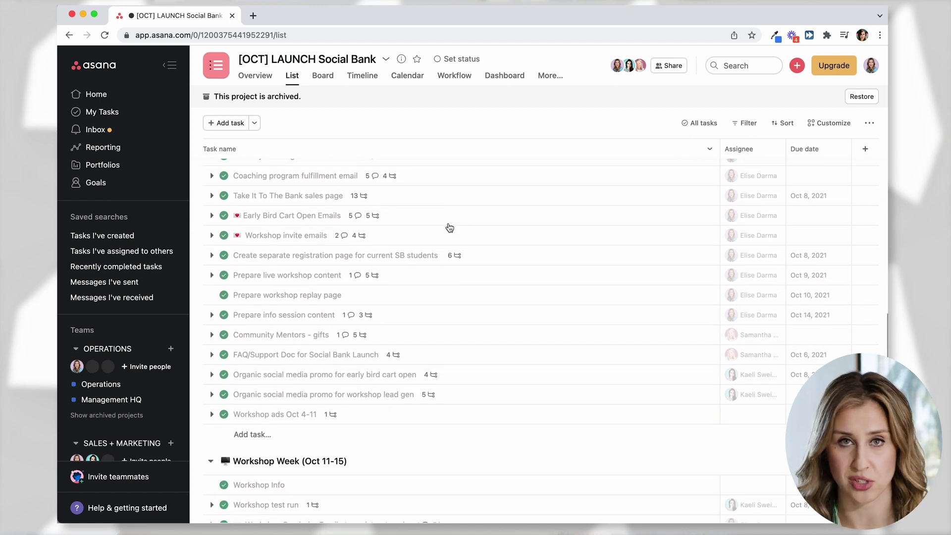
{"action": "scroll", "coordinate": [449, 227], "scroll_direction": "up", "scroll_amount": 8}
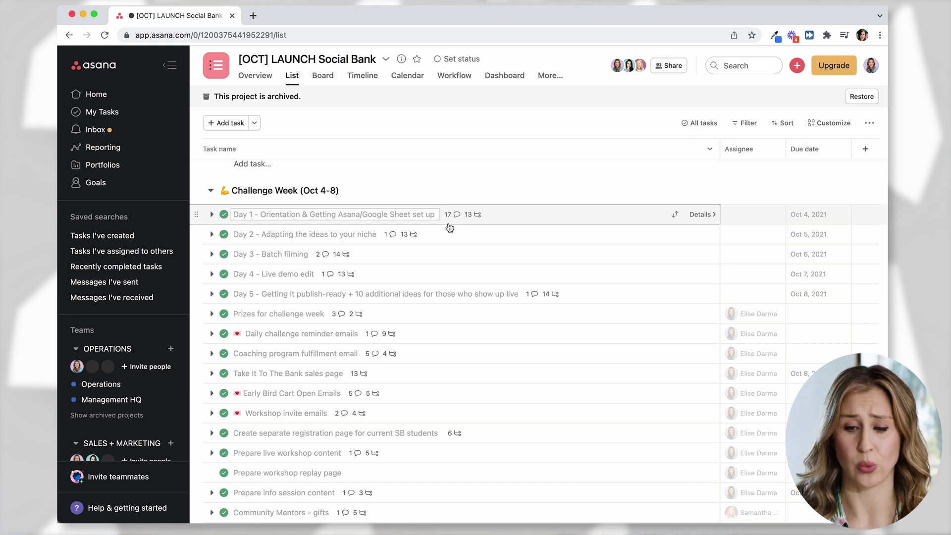
{"action": "scroll", "coordinate": [449, 227], "scroll_direction": "down", "scroll_amount": 12}
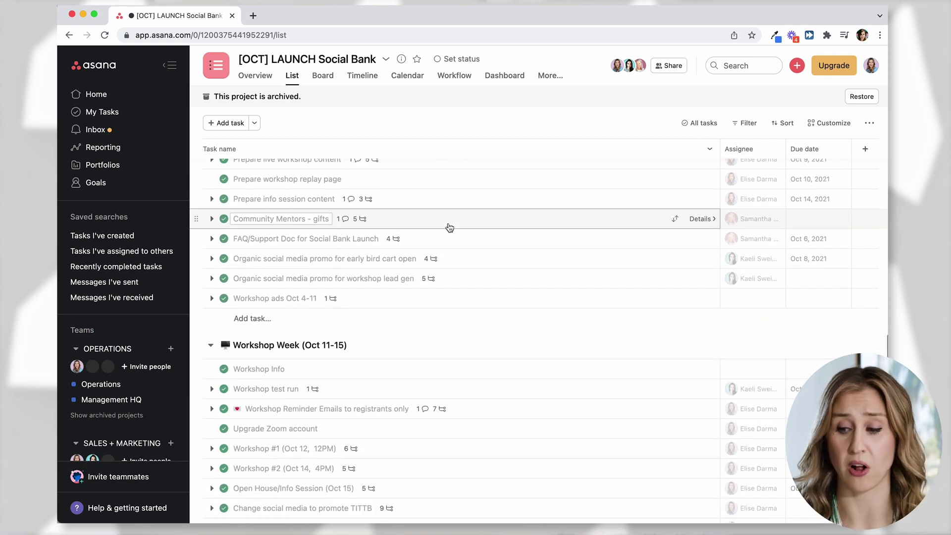
{"action": "scroll", "coordinate": [545, 174], "scroll_direction": "down", "scroll_amount": 15}
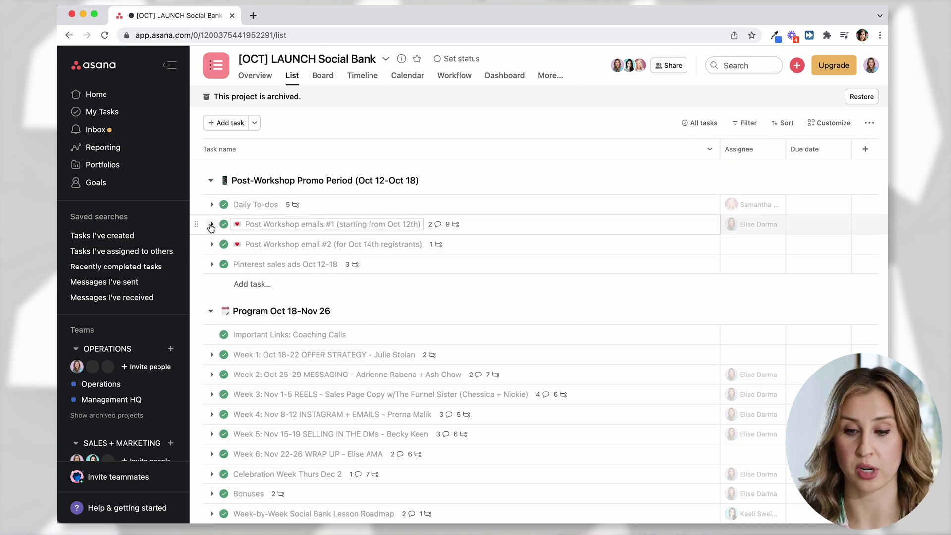
Expand Post Workshop emails #1 to show Email 0–9 and scroll through the remaining sections.
{"action": "left_click", "coordinate": [212, 224]}
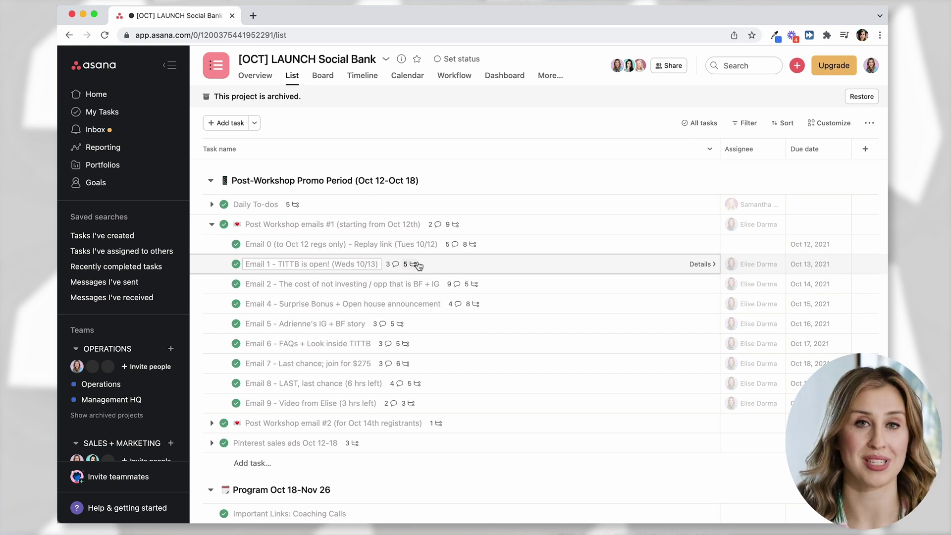
{"action": "scroll", "coordinate": [446, 277], "scroll_direction": "down", "scroll_amount": 5}
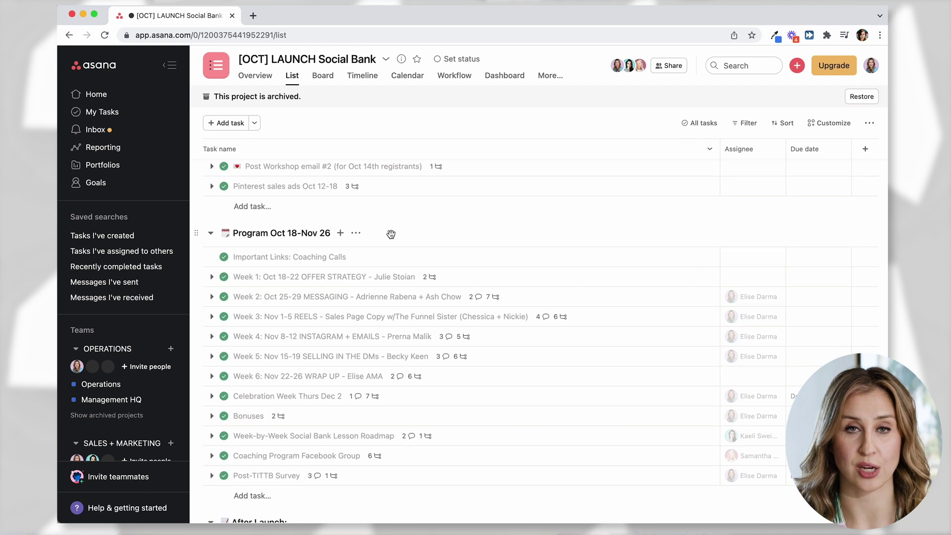
{"action": "scroll", "coordinate": [389, 234], "scroll_direction": "down", "scroll_amount": 1}
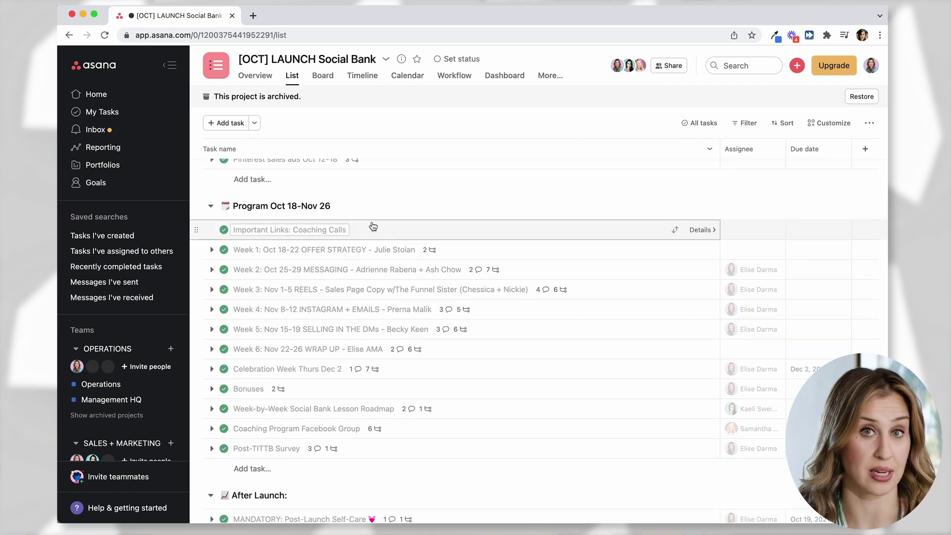
{"action": "scroll", "coordinate": [394, 276], "scroll_direction": "down", "scroll_amount": 1}
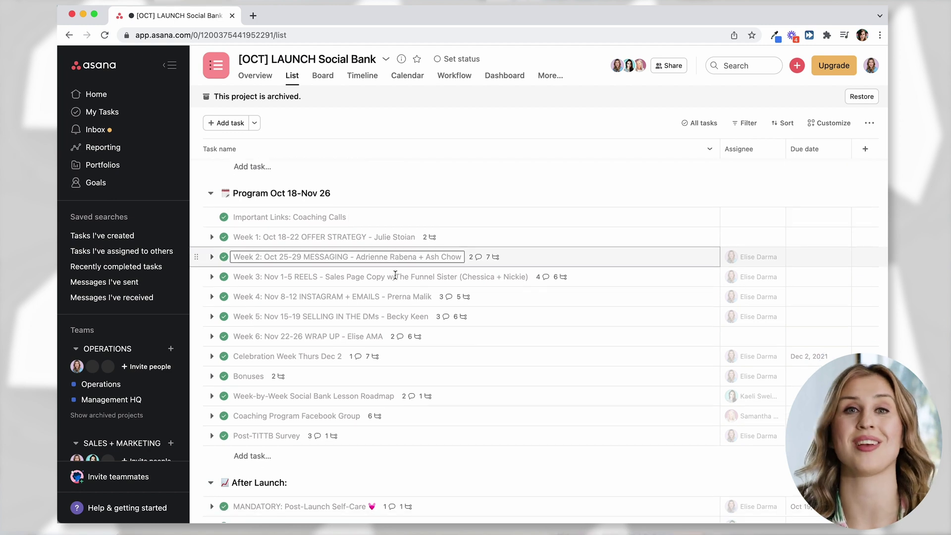
{"action": "scroll", "coordinate": [395, 276], "scroll_direction": "down", "scroll_amount": 5}
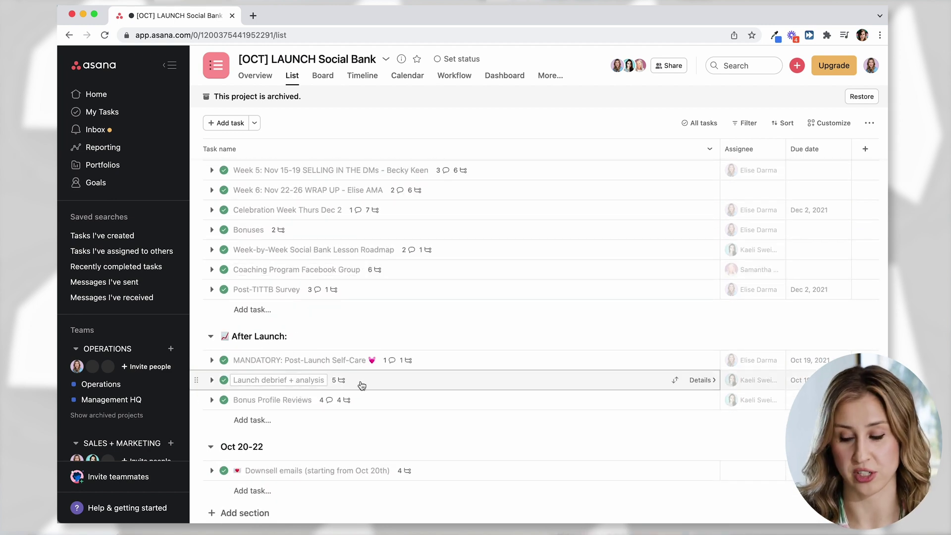
{"action": "scroll", "coordinate": [362, 385], "scroll_direction": "up", "scroll_amount": 20}
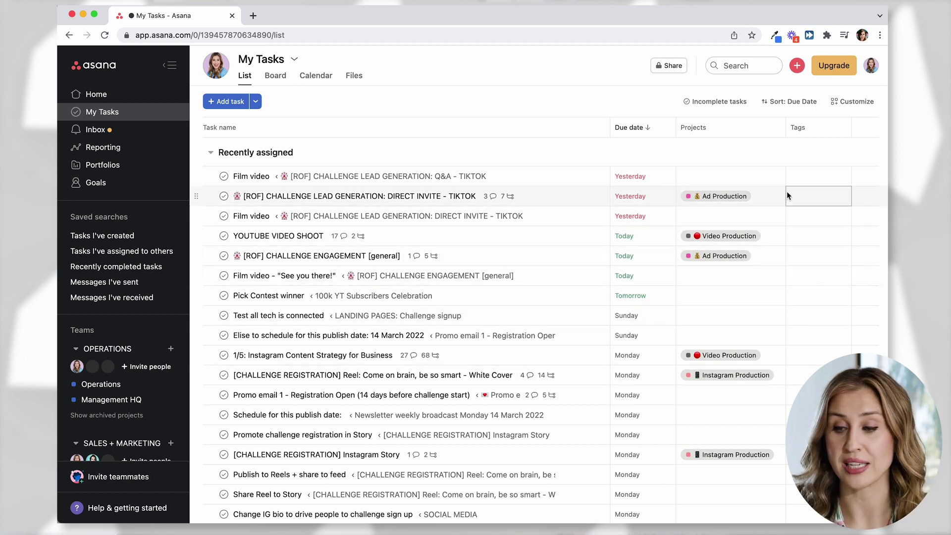
{"action": "mouse_move", "coordinate": [754, 197]}
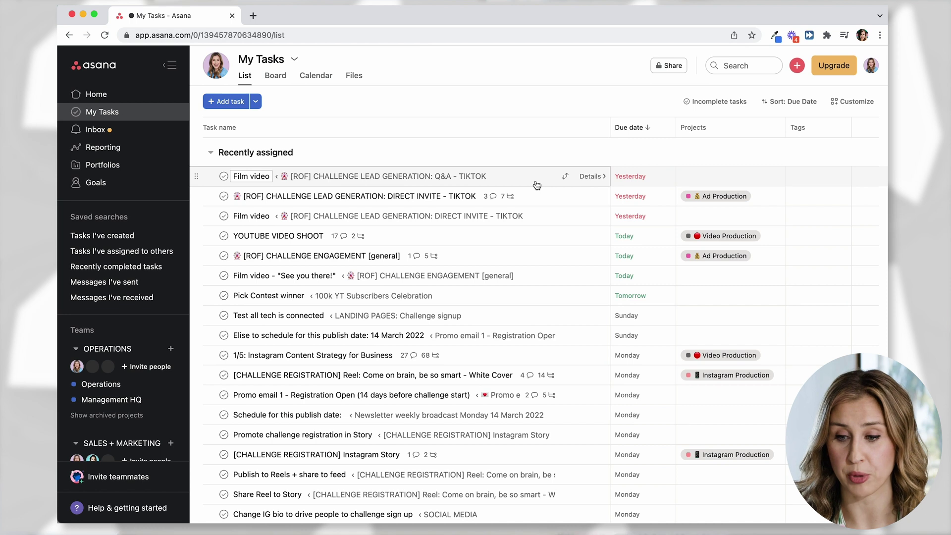
Reschedule the three overdue tasks, including DIRECT INVITE - TIKTOK, from yesterday to March 11, 2022.
{"action": "left_click", "coordinate": [633, 175]}
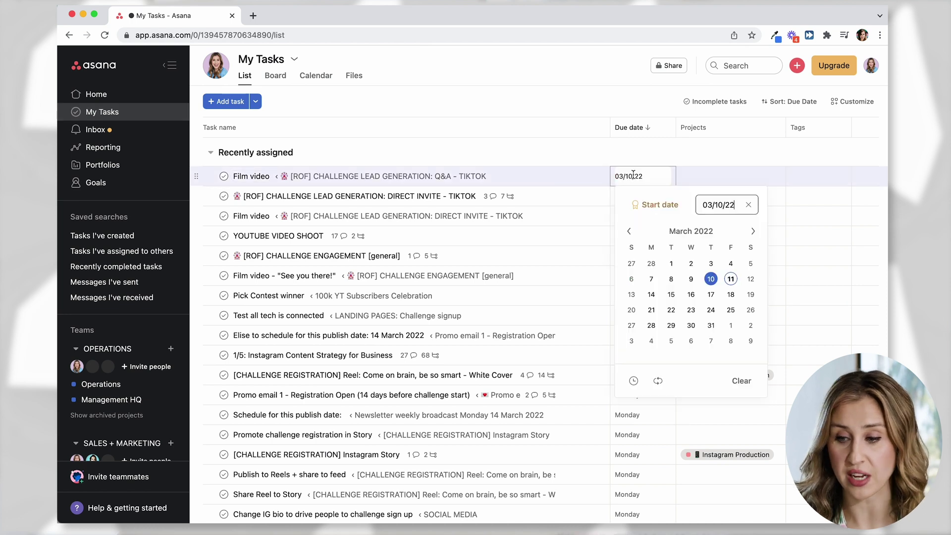
{"action": "left_click", "coordinate": [730, 283]}
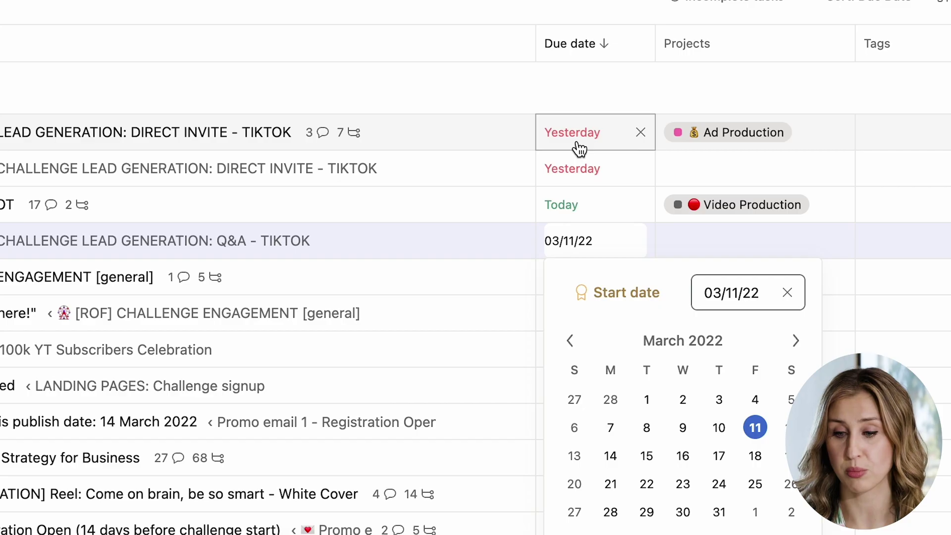
{"action": "left_click", "coordinate": [578, 144]}
{"action": "left_click", "coordinate": [755, 316]}
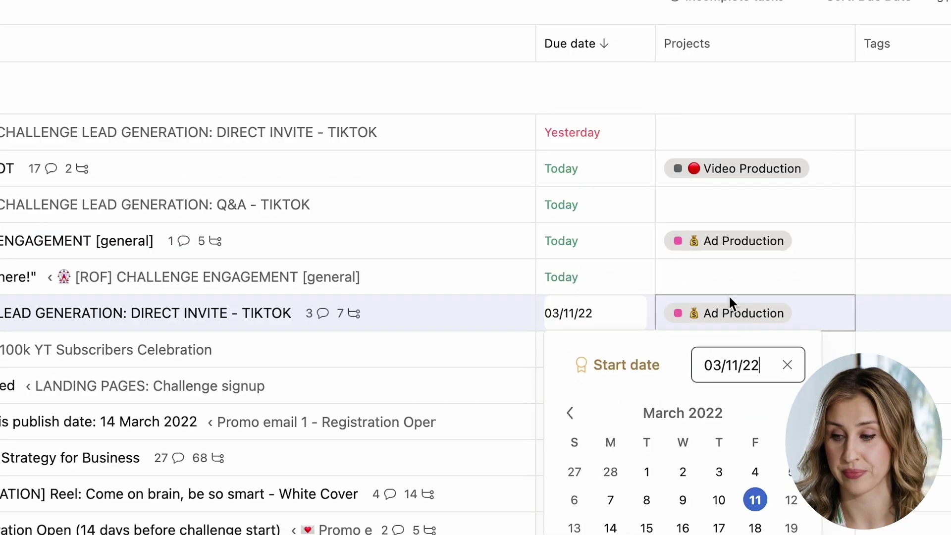
{"action": "left_click", "coordinate": [559, 134]}
{"action": "left_click", "coordinate": [755, 318]}
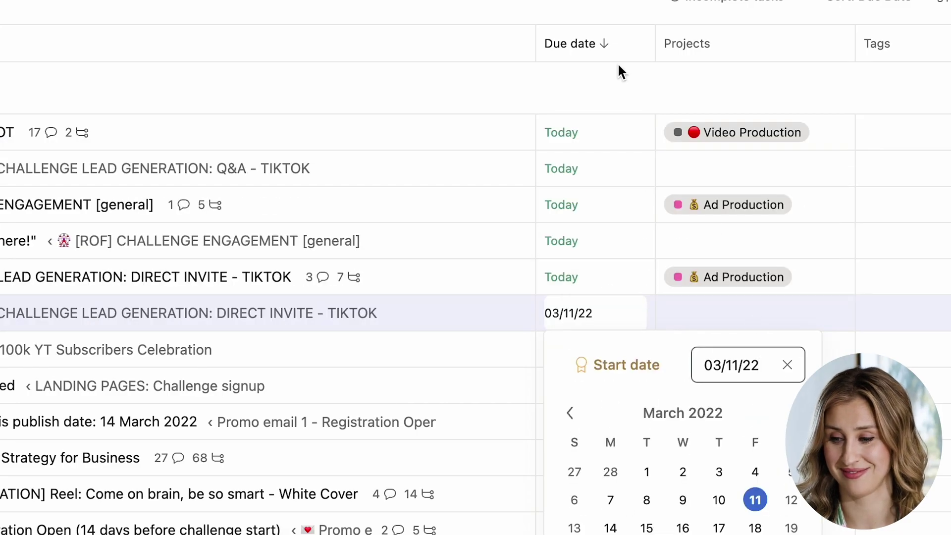